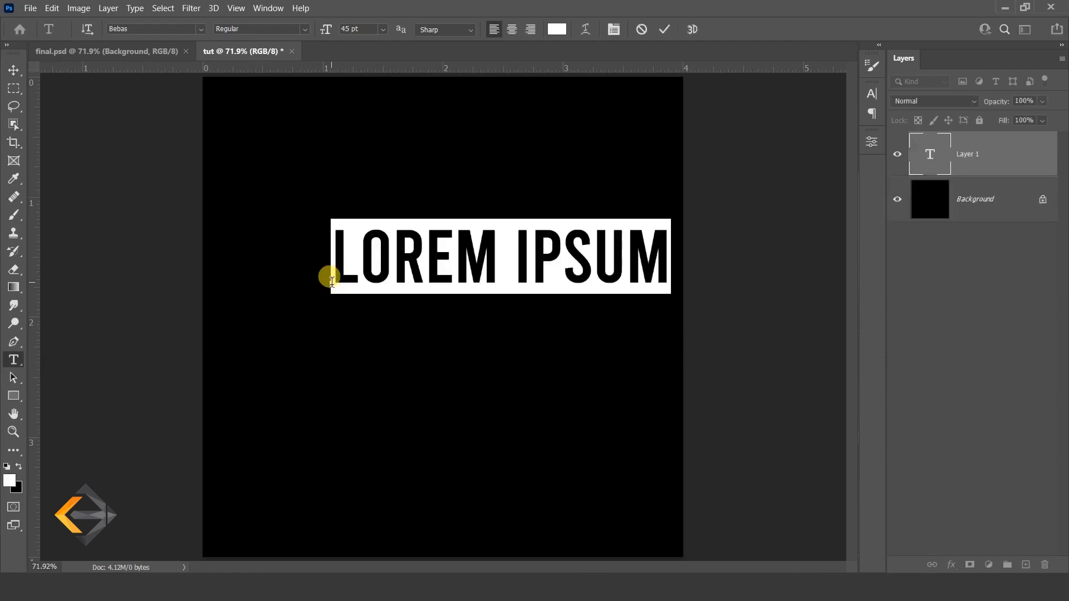
Replace the placeholder text with JUST and commit the text layer
type("JUST")
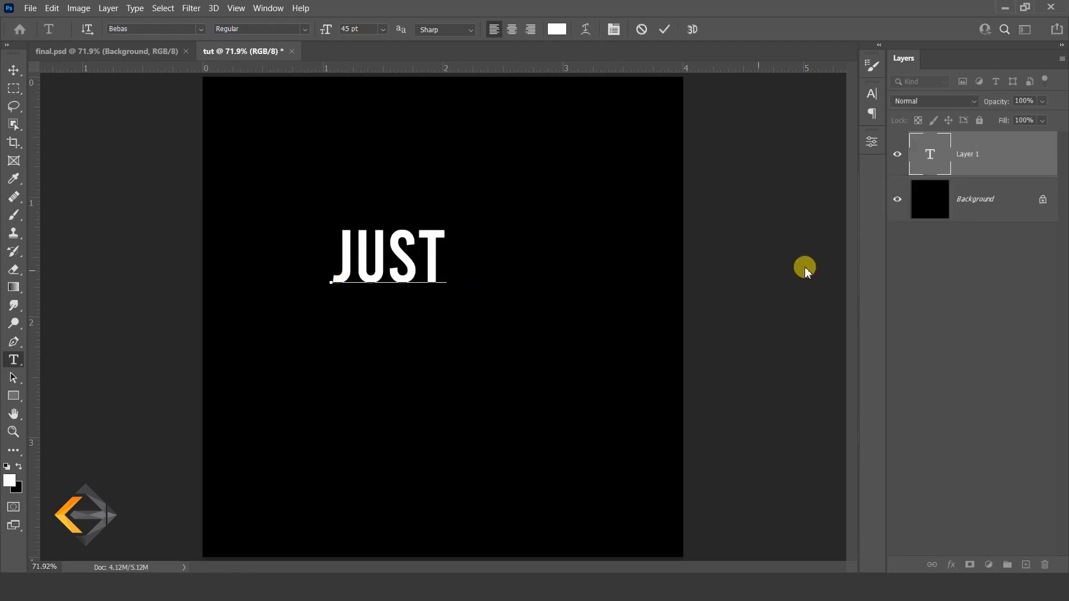
left_click(962, 161)
key("v")
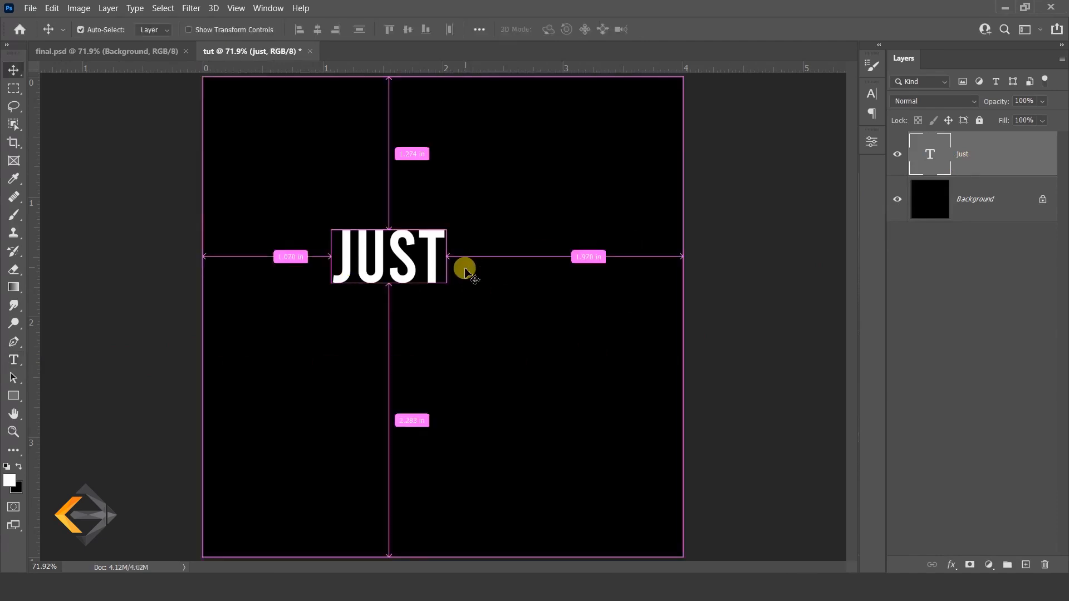
Scale the JUST text up to about 191% and move it slightly down toward the middle of the canvas
key("ctrl+t")
left_click_drag(443, 290, 510, 404)
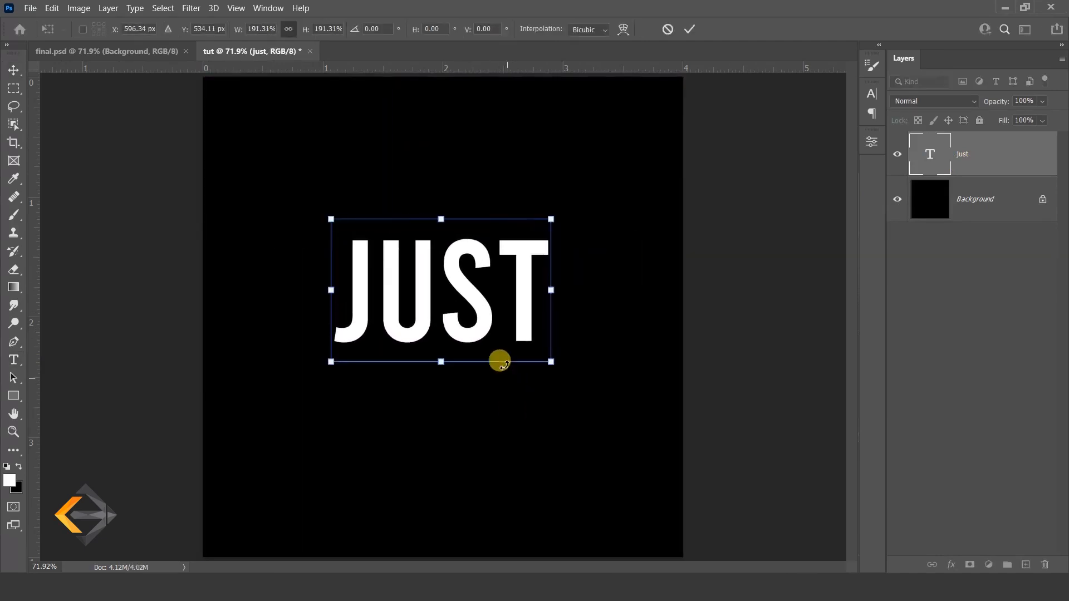
key("Return")
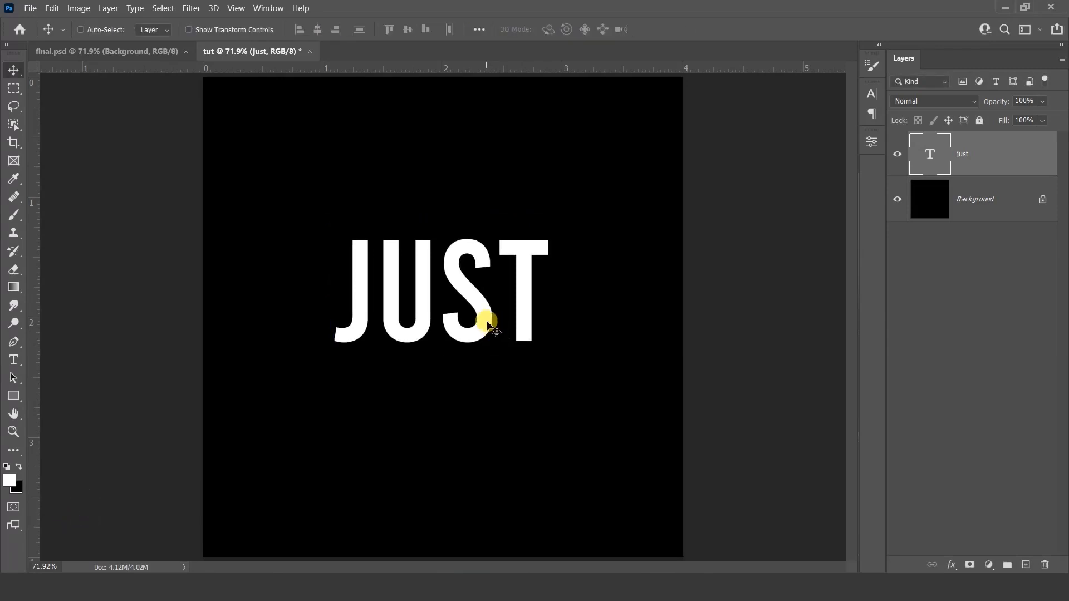
left_click_drag(485, 321, 480, 346)
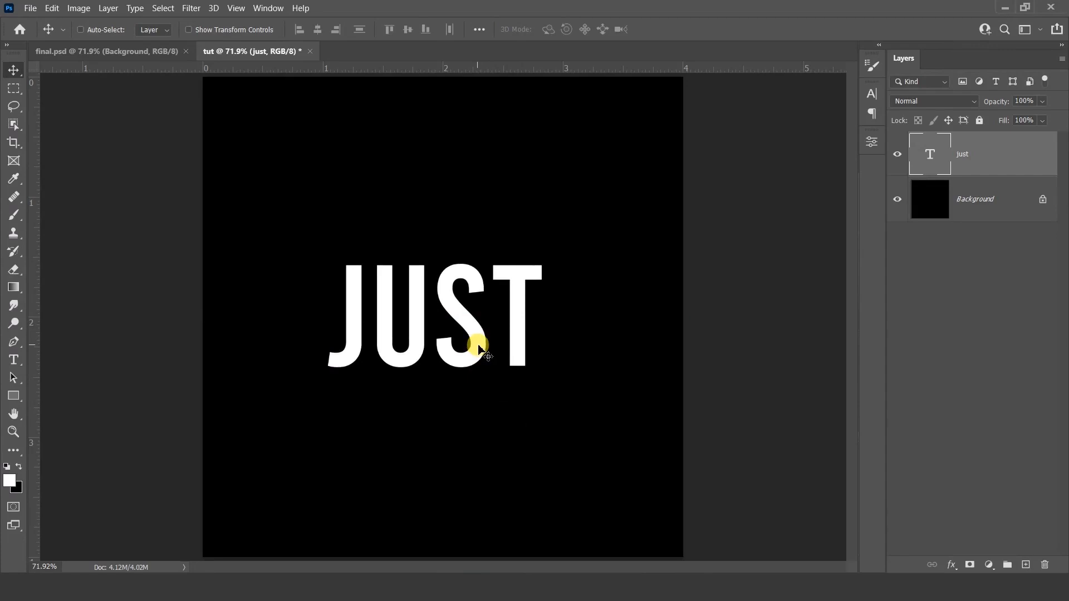
Add a black 10 px outside Stroke layer style at 100% opacity to the JUST text layer
double_click(991, 158)
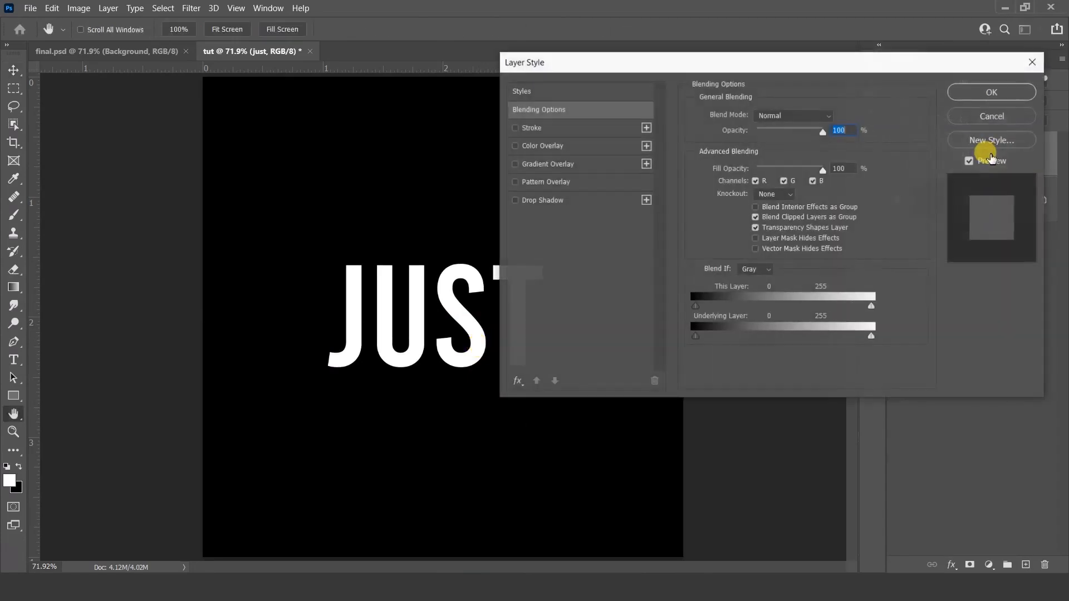
left_click(557, 132)
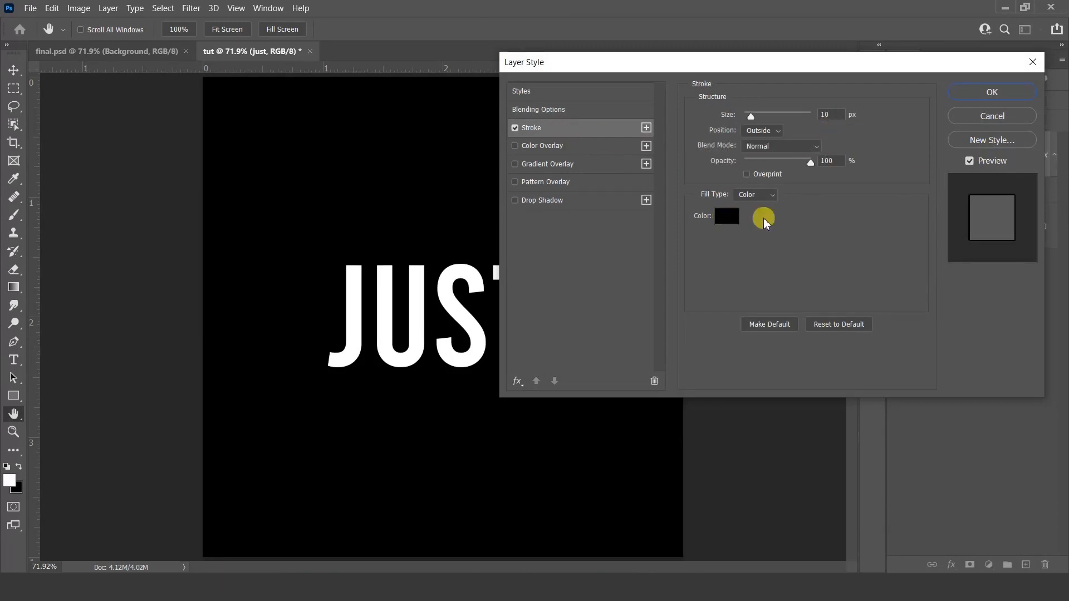
left_click(970, 102)
Invert the Background layer to white to check the text outline, and invert it back to black
left_click(979, 227)
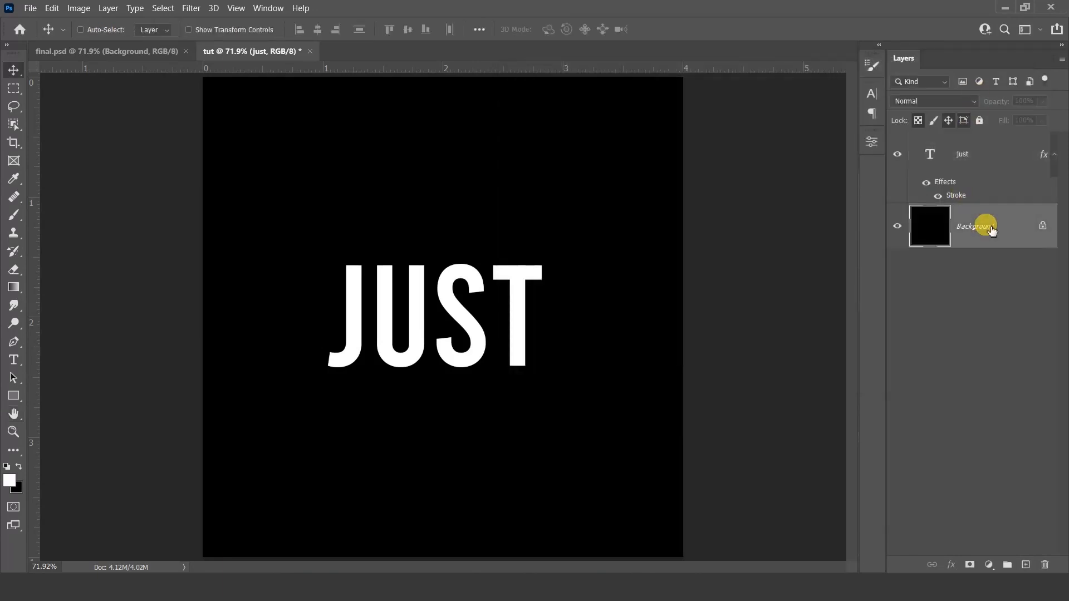
key("ctrl+i")
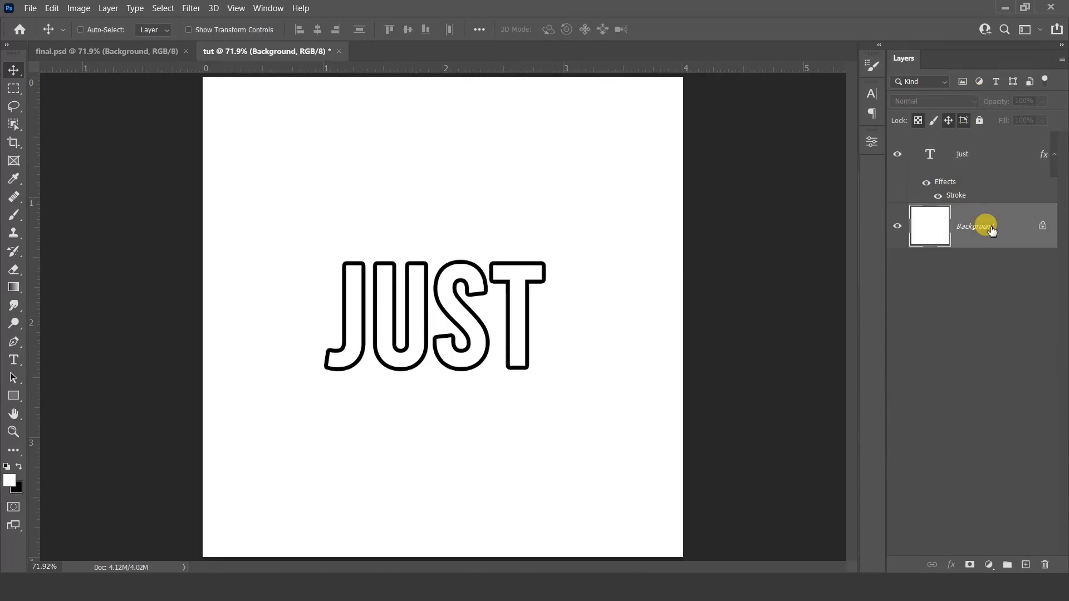
key("ctrl+i")
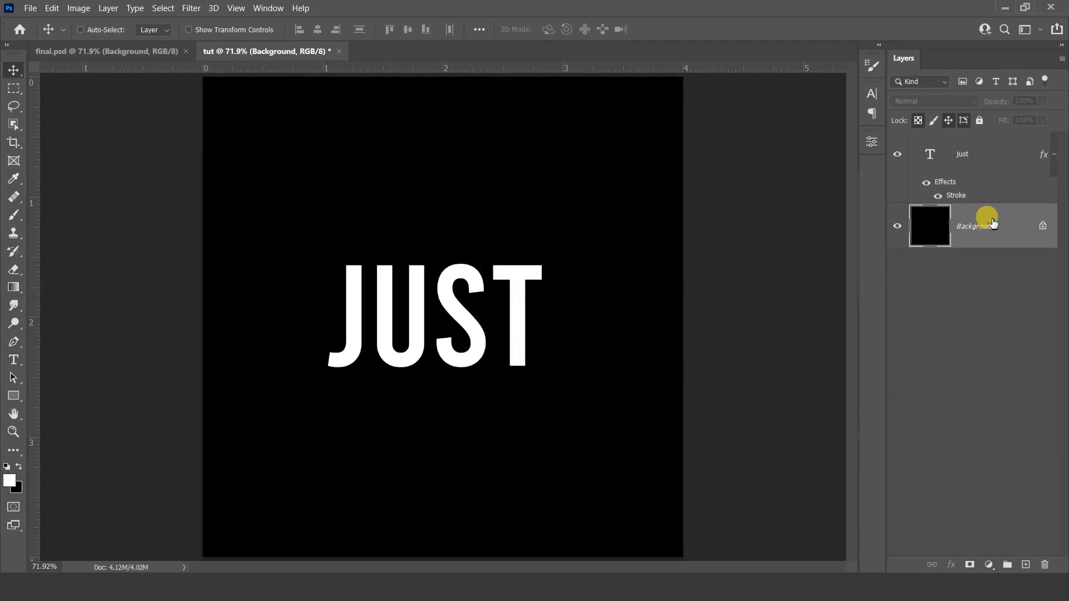
left_click(993, 156)
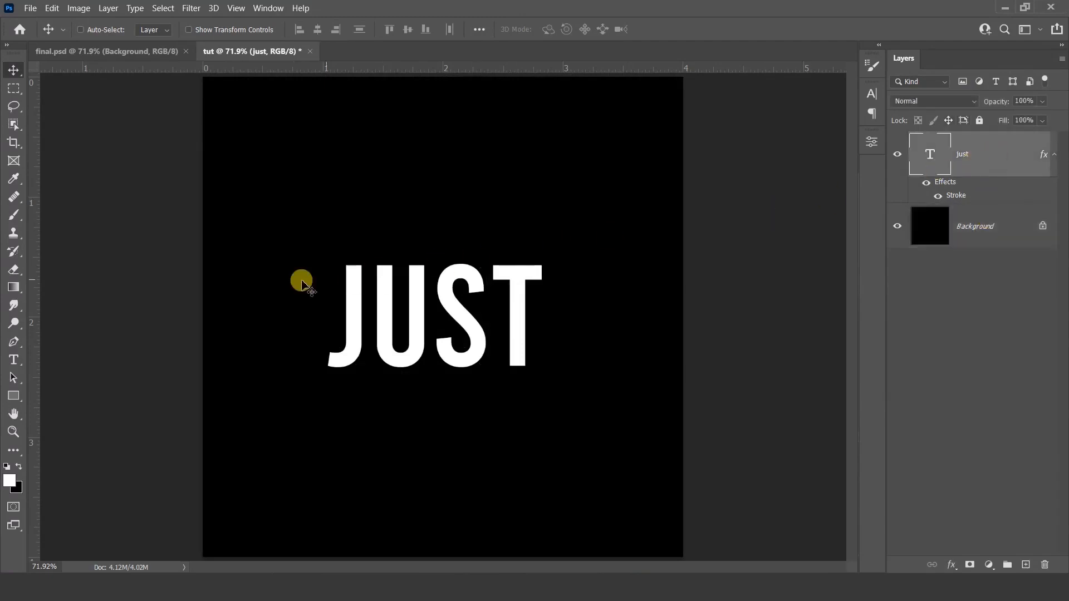
Draw an unfilled rectangle about 784 × 515 px around the text with a red-orange stroke of about 26.5 px
left_click(13, 396)
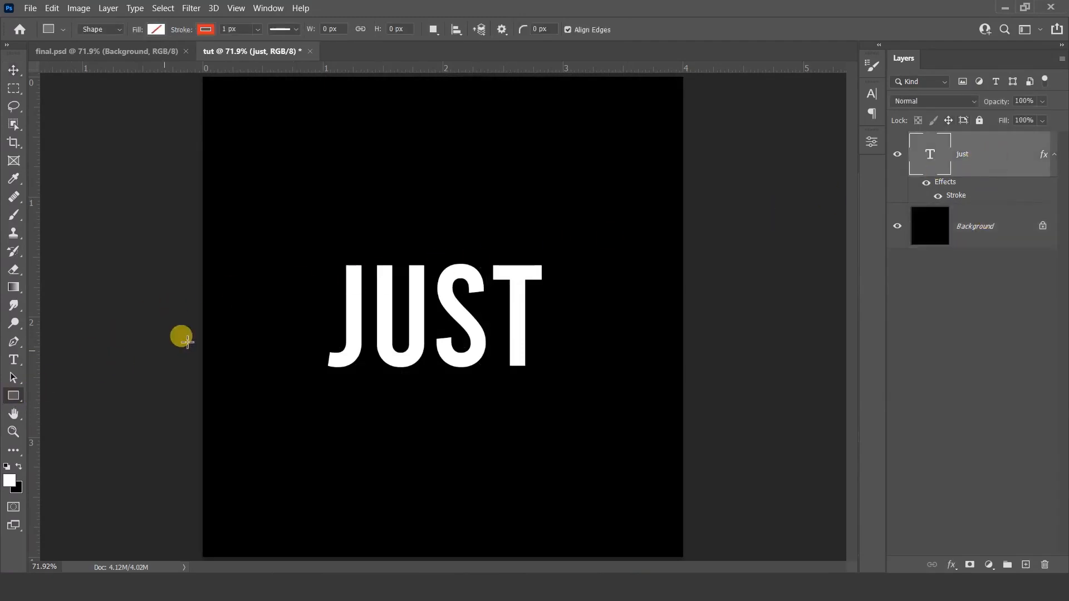
left_click_drag(287, 209, 599, 414)
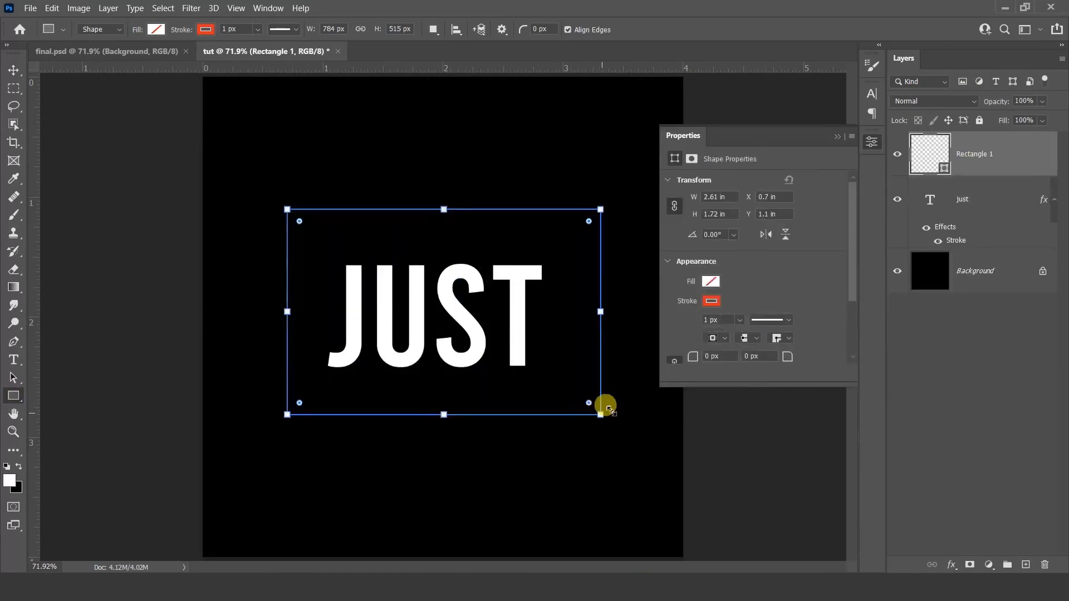
left_click_drag(744, 337, 746, 338)
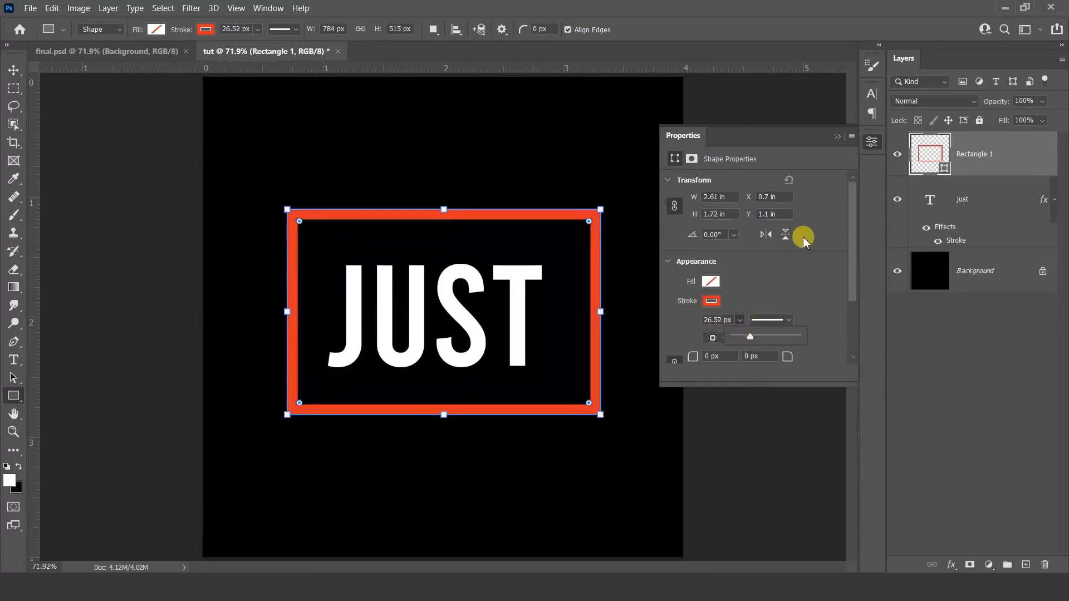
left_click(835, 136)
Align the rectangle and the JUST text on their horizontal and vertical centers
key("v")
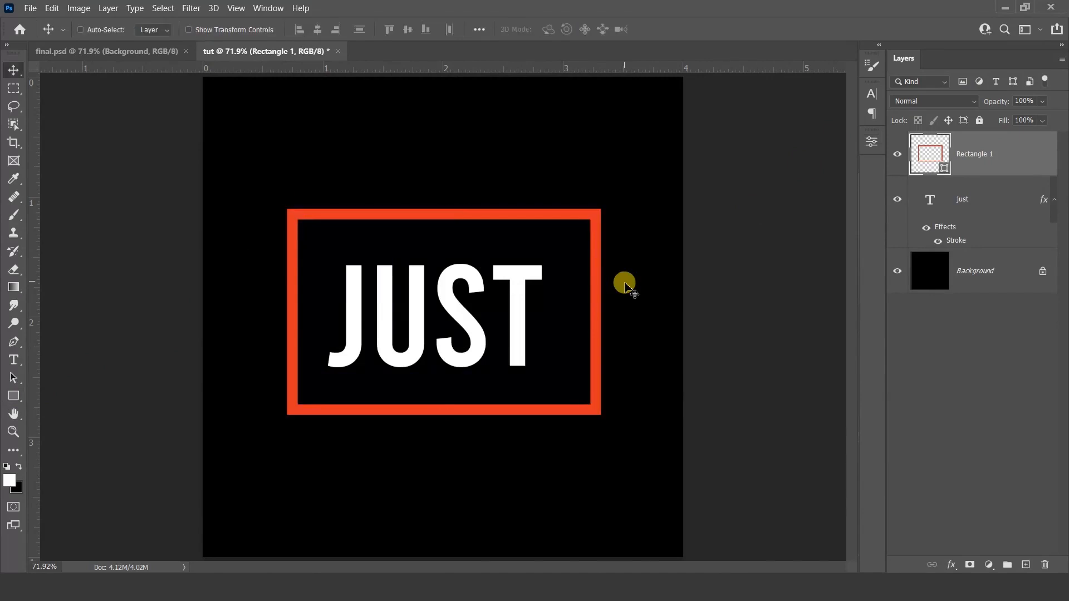
left_click(1014, 199, "shift")
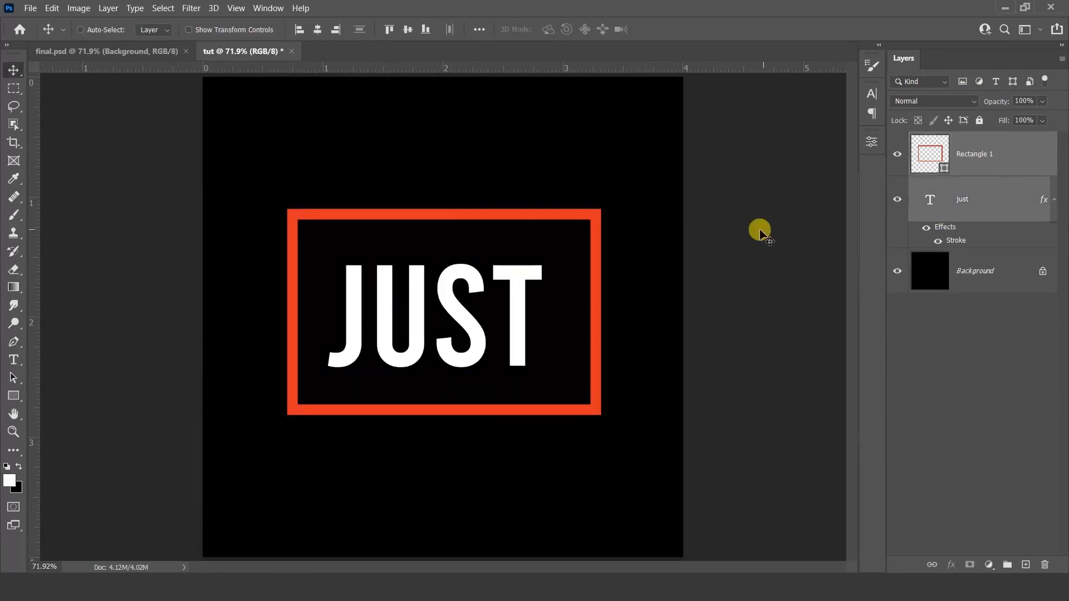
left_click(318, 30)
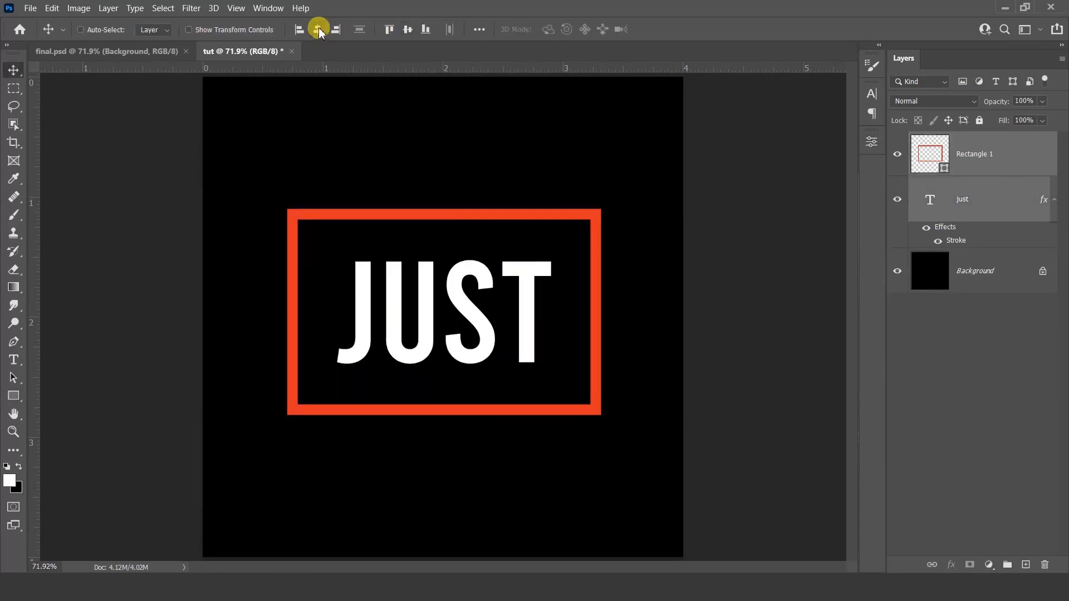
Convert the JUST text layer and the Rectangle 1 layer into separate smart objects
left_click(980, 153)
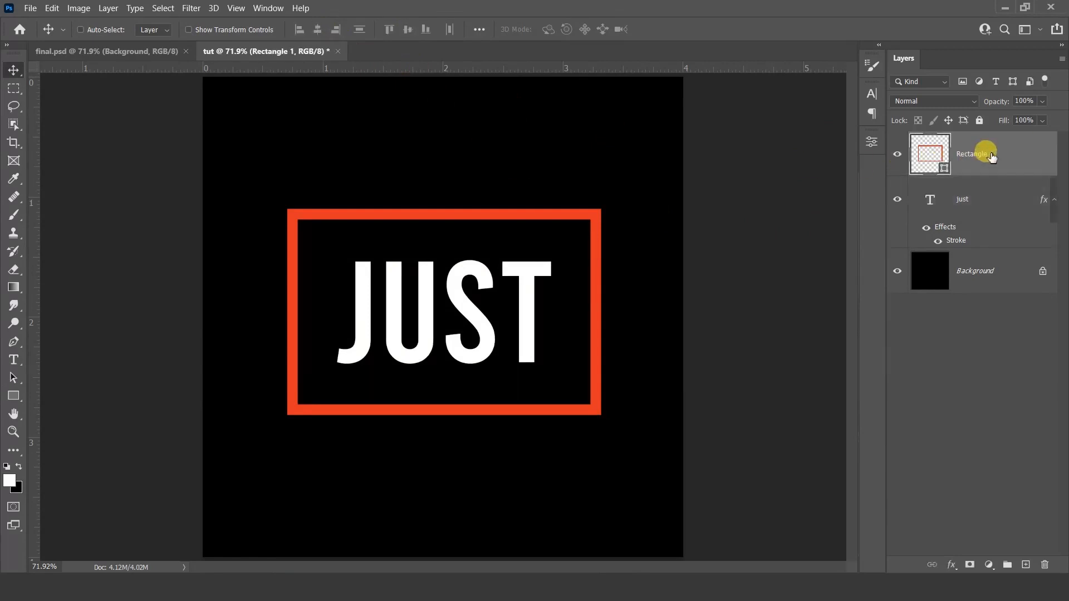
left_click(997, 204)
right_click(996, 203)
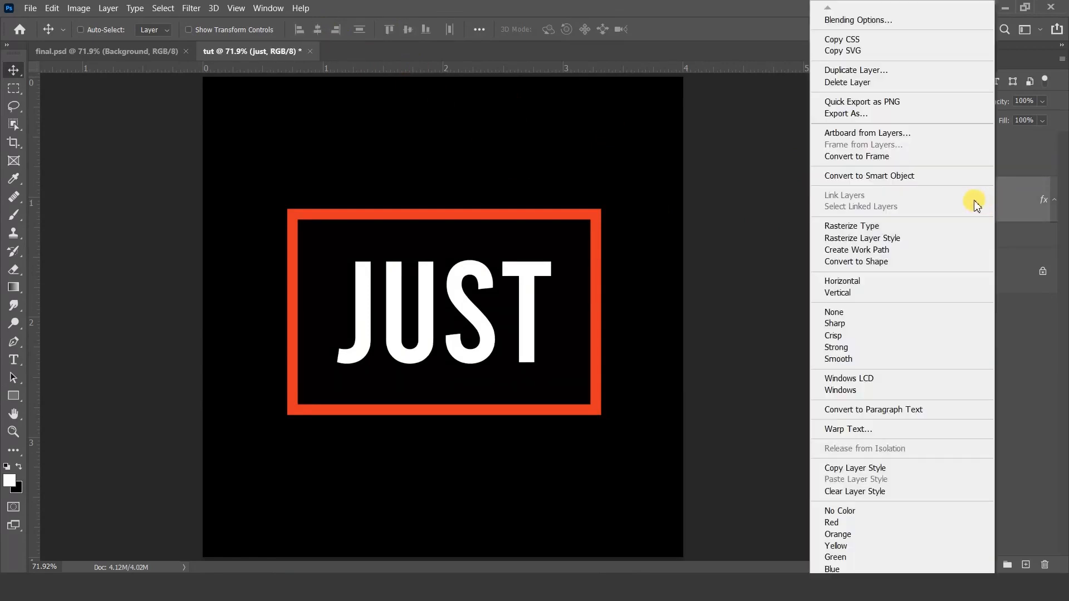
left_click(893, 176)
left_click(1000, 160)
right_click(1006, 155)
left_click(935, 180)
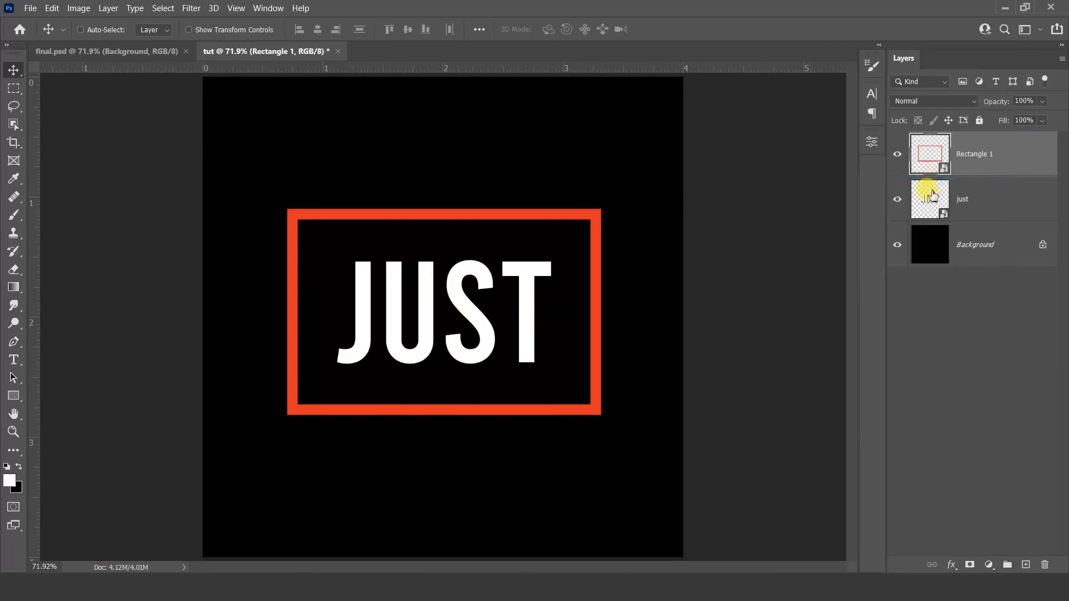
Skew the rectangle and text together vertically by about 15.75° and shift them slightly up and left
left_click(995, 204, "ctrl")
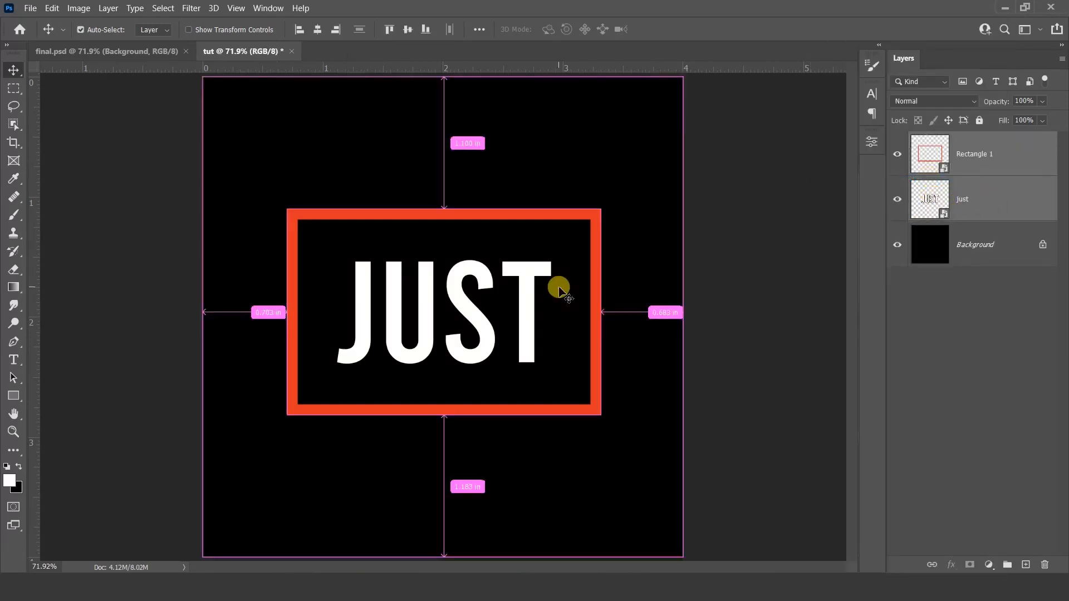
key("ctrl+t")
left_click_drag(602, 313, 588, 400)
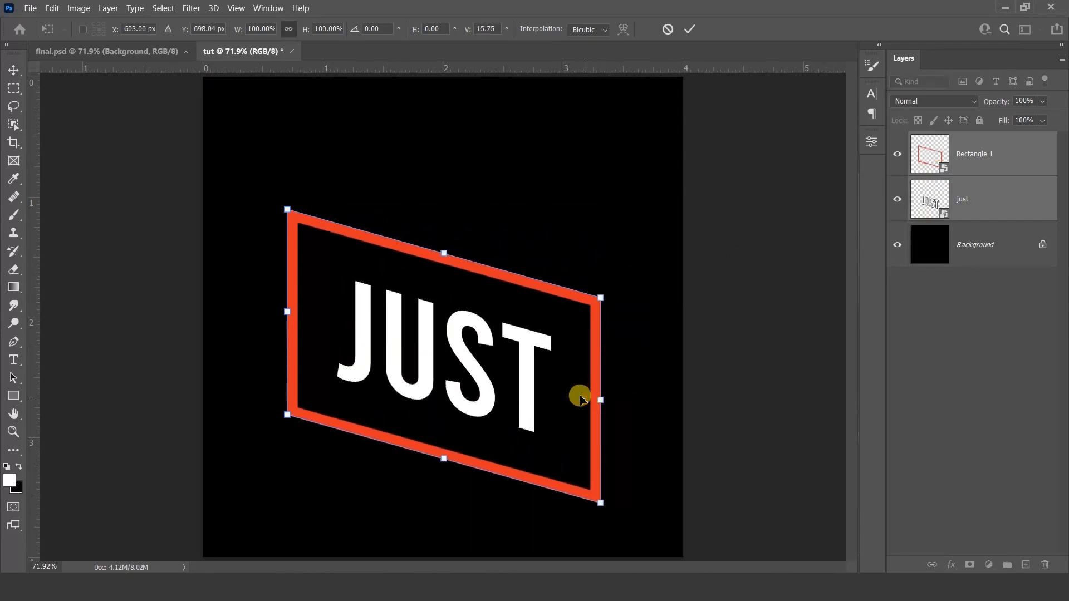
key("Return")
left_click_drag(512, 363, 482, 352)
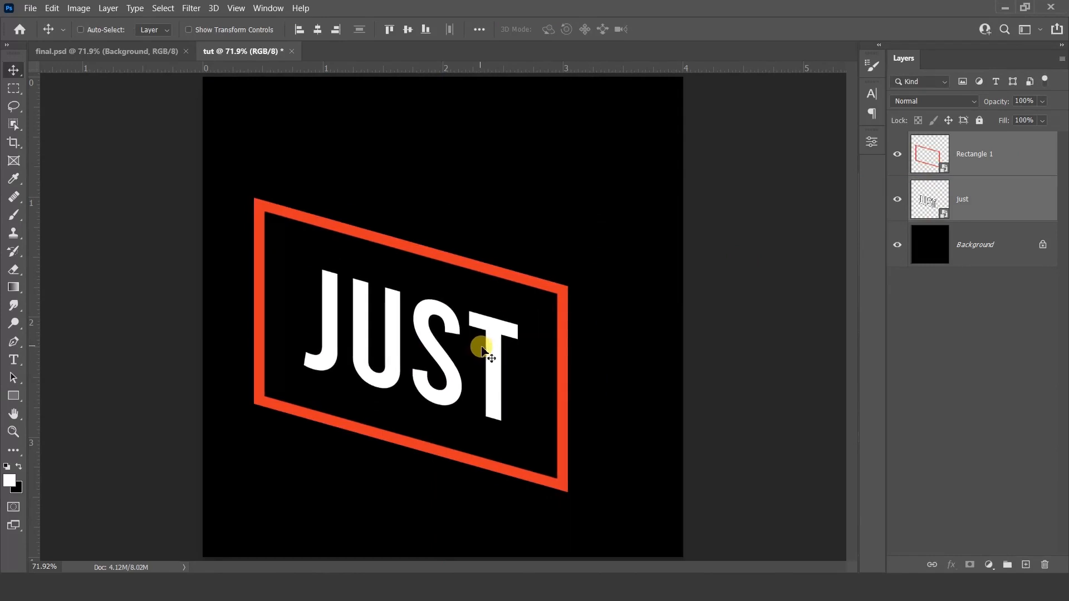
Hide the rectangle and duplicate the JUST layer beneath the original, offsetting the copy slightly up and right
left_click(1014, 160)
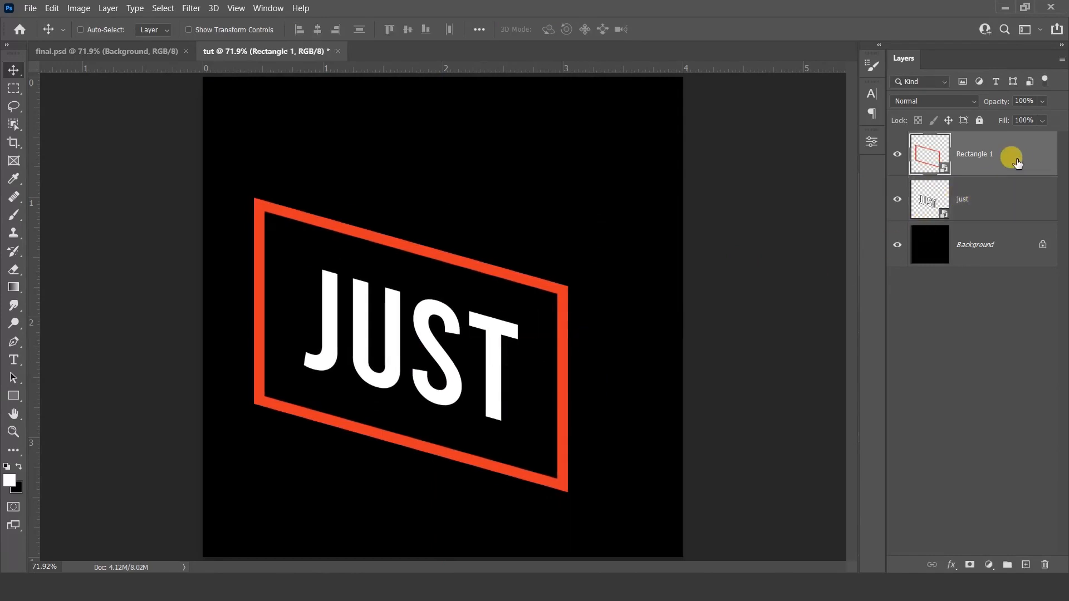
left_click(897, 155)
left_click(996, 198)
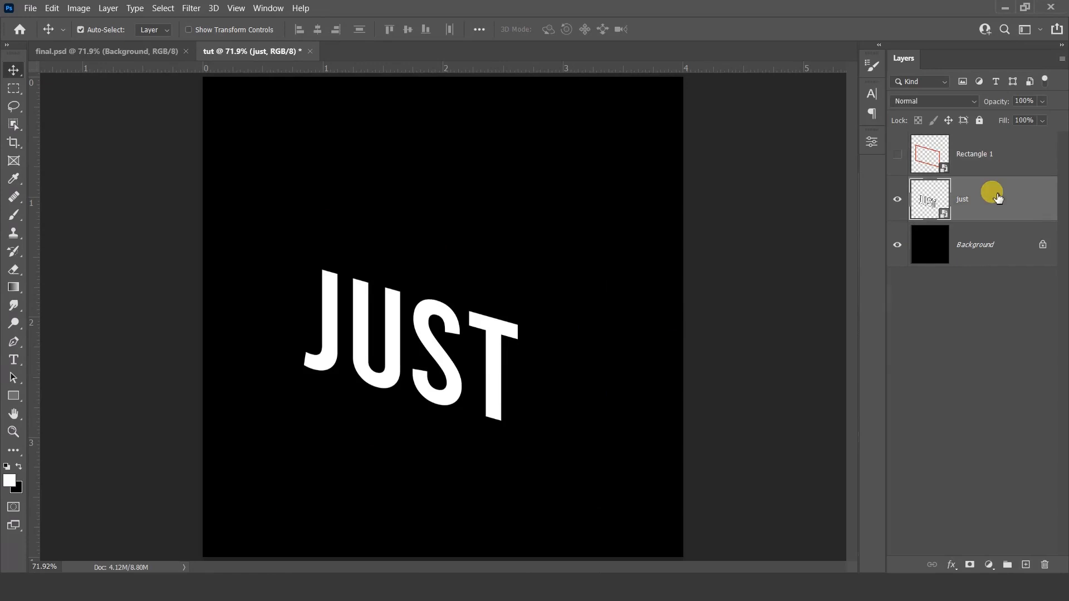
key("ctrl+j")
left_click_drag(996, 198, 996, 262)
left_click_drag(374, 341, 387, 342)
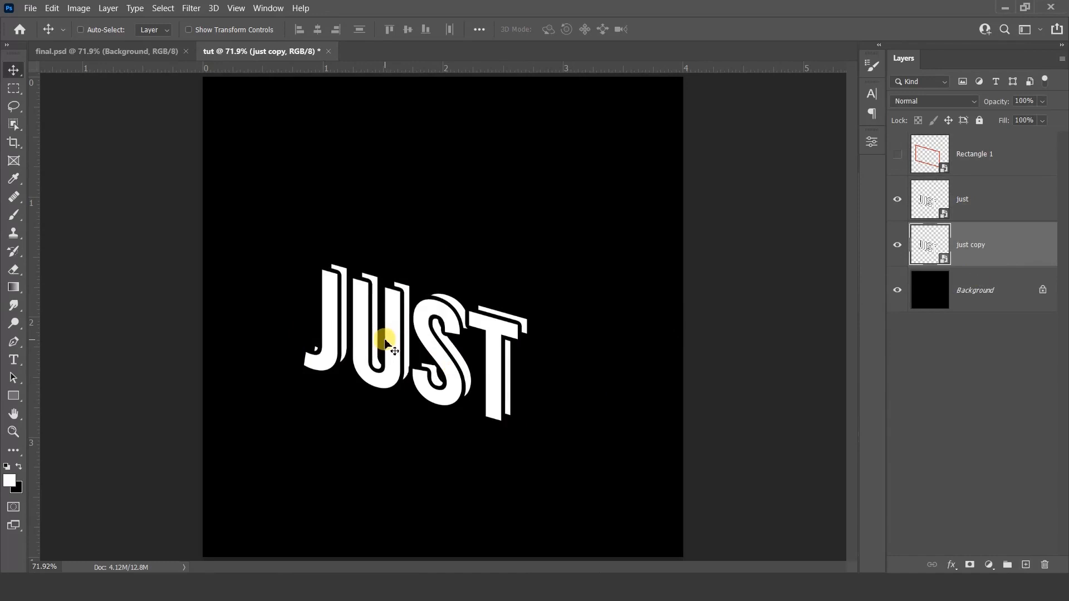
Duplicate the pair of JUST layers twice below the stack, offsetting each new pair up and right with even spacing
left_click(986, 194, "ctrl")
left_click_drag(987, 235, 1000, 261)
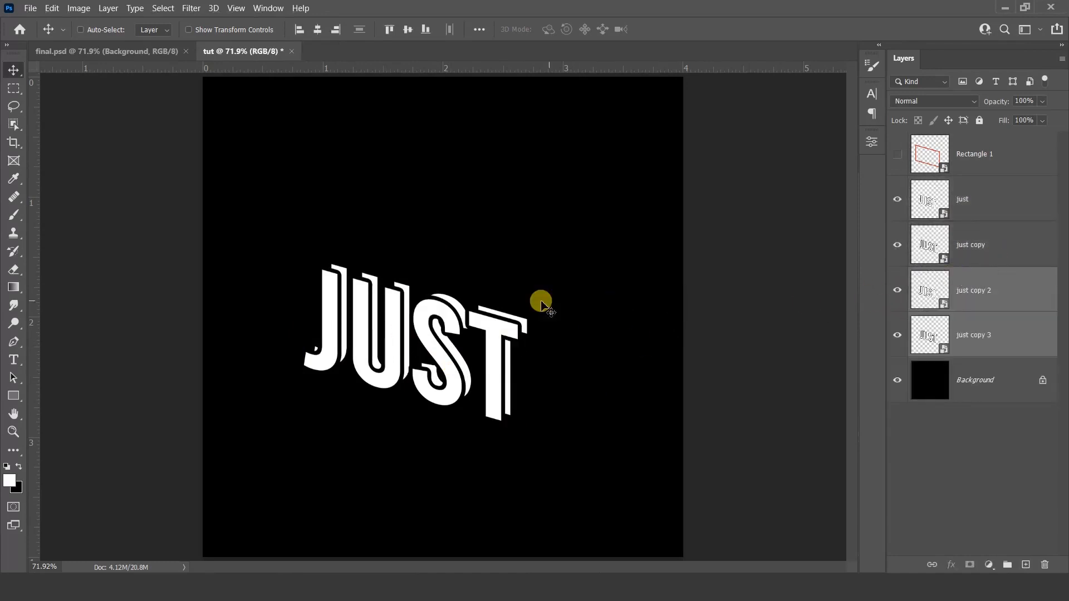
left_click_drag(365, 305, 388, 304)
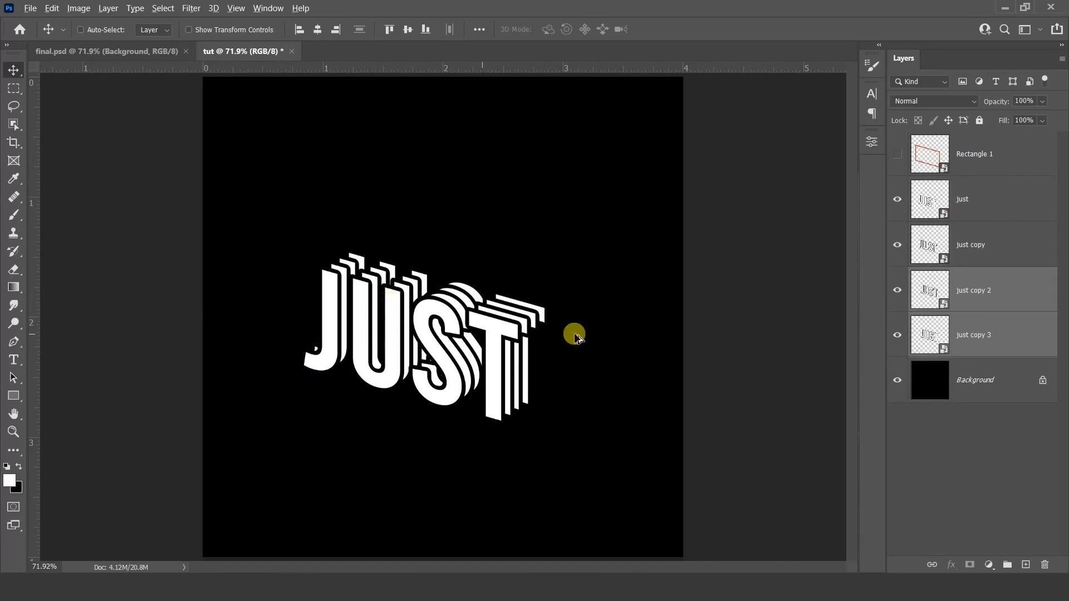
left_click_drag(996, 333, 992, 357)
left_click_drag(392, 318, 412, 305)
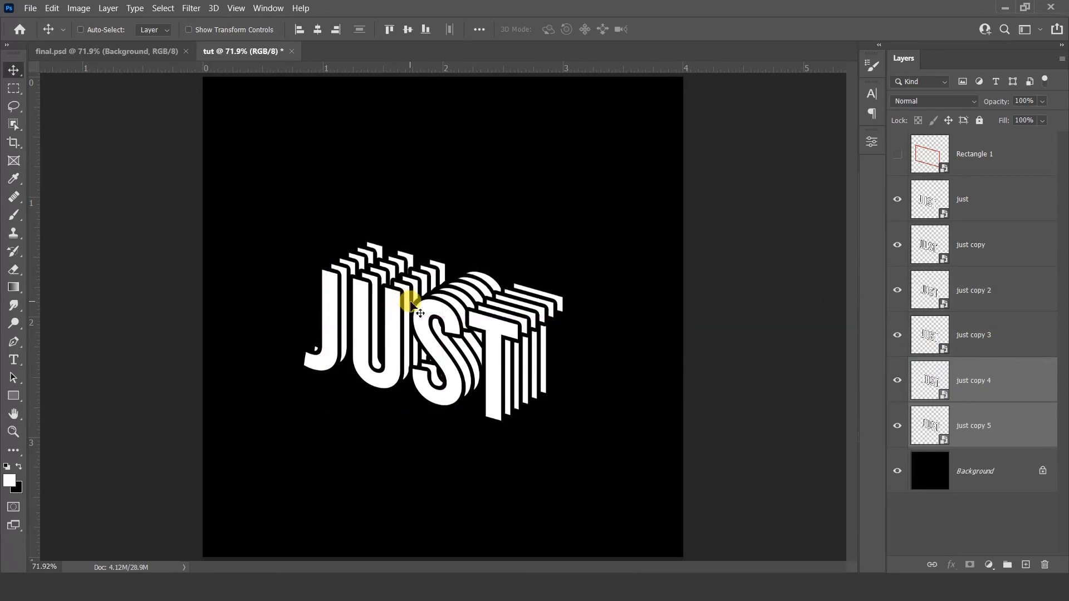
Duplicate the three rearmost JUST layers below the stack and nudge the copies into place behind the others, up and right
key("ctrl")
left_click(1002, 334, "ctrl")
left_click_drag(990, 370, 1006, 437)
left_click_drag(477, 374, 424, 323)
key("Up")
key("Up")
key("Up")
key("Up")
key("Up")
key("Up")
key("Up")
key("Up")
key("Up")
key("Up")
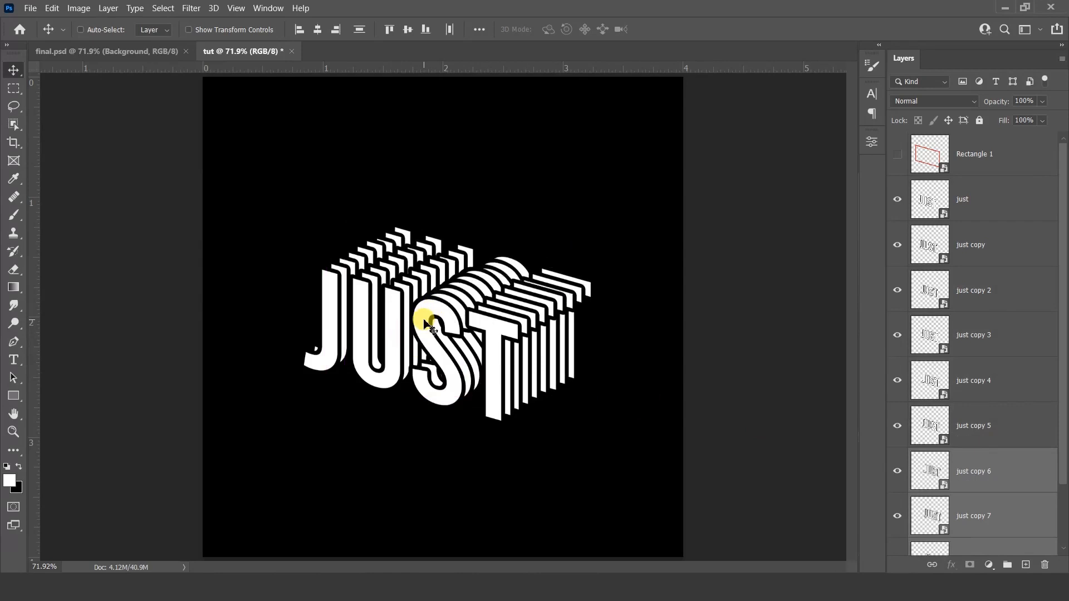
key("Left")
key("Left")
key("Left")
key("Up")
key("Down")
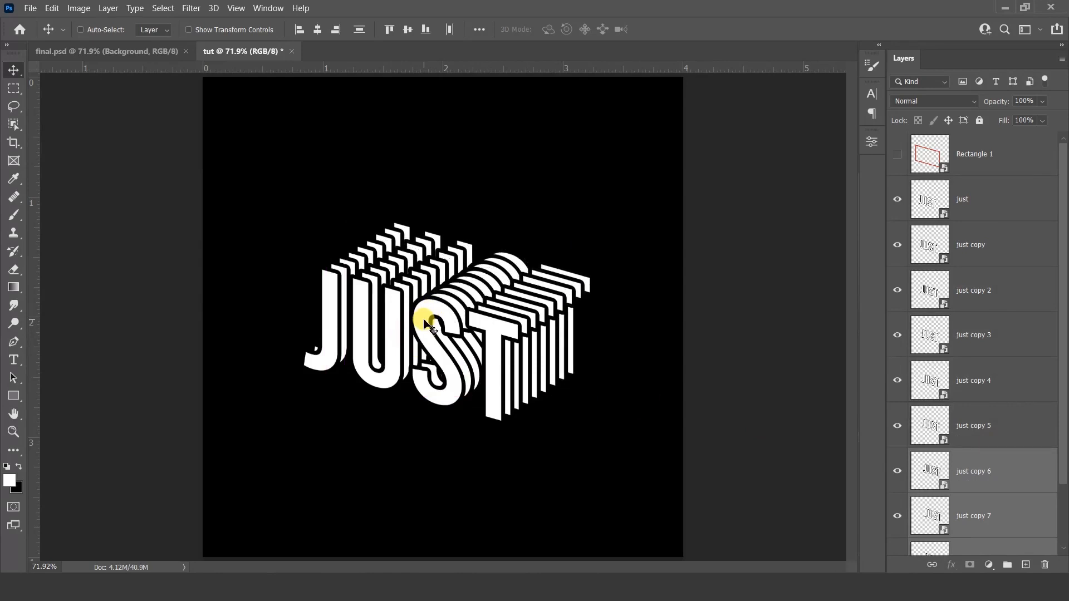
Group all the JUST layers and add a new empty layer above the group
left_click(1009, 201)
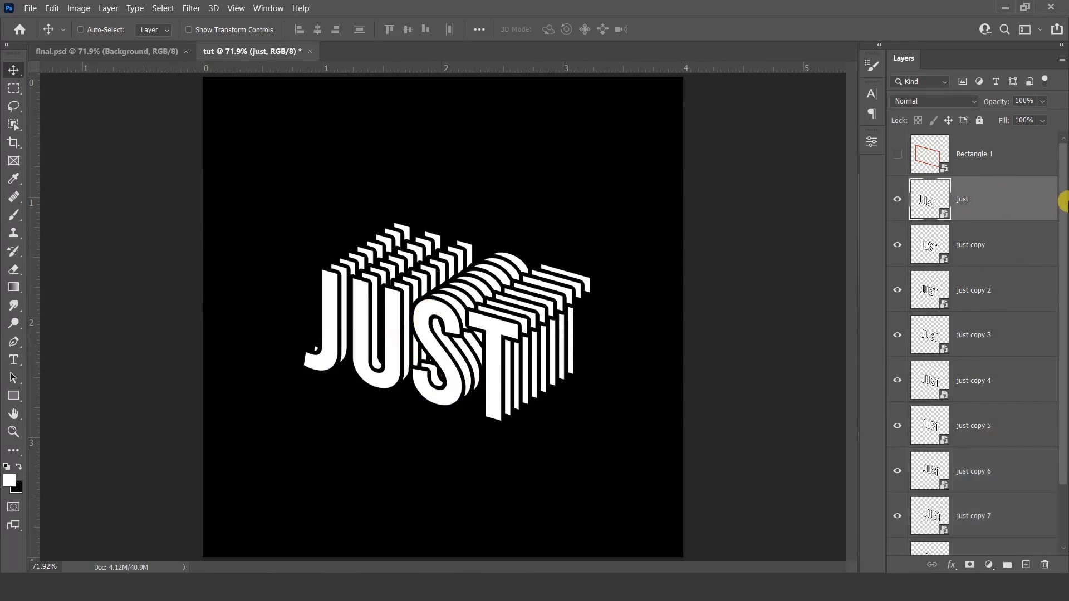
left_click_drag(1063, 202, 1057, 299)
key("ctrl+alt+a")
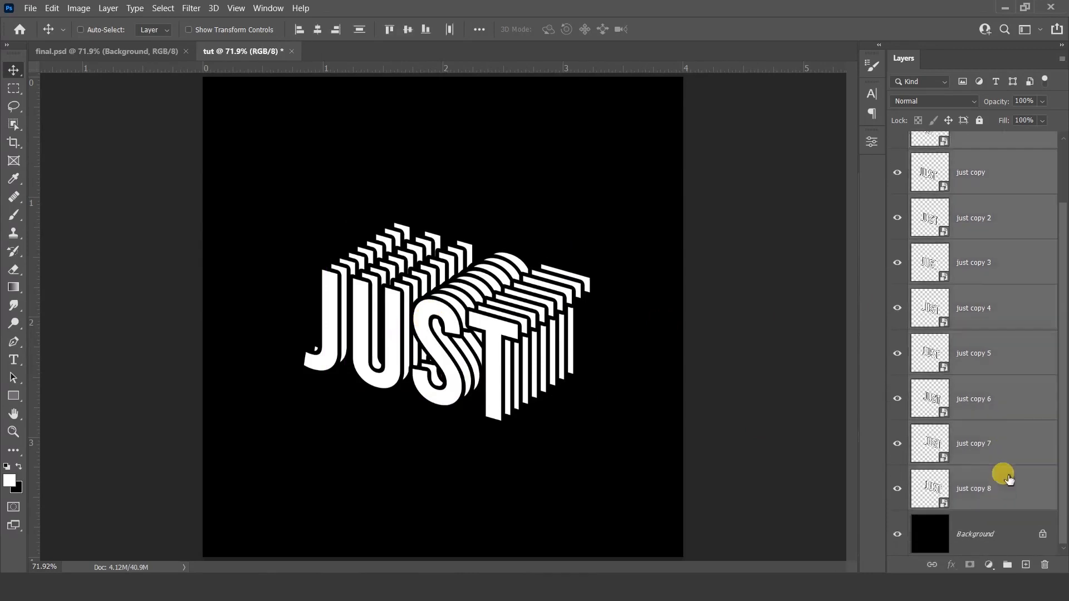
key("ctrl+g")
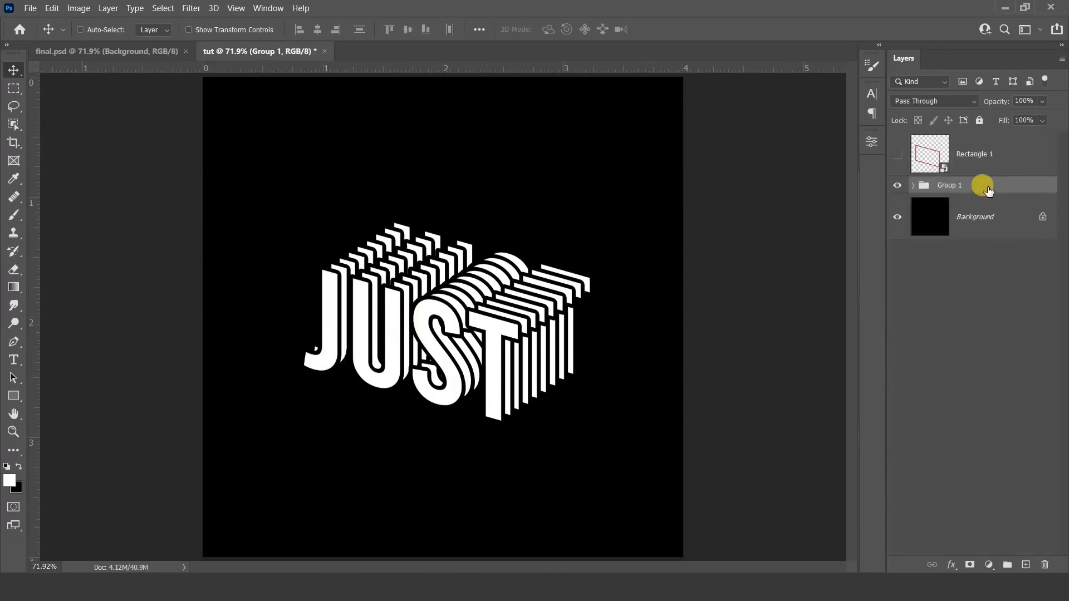
left_click(1025, 565)
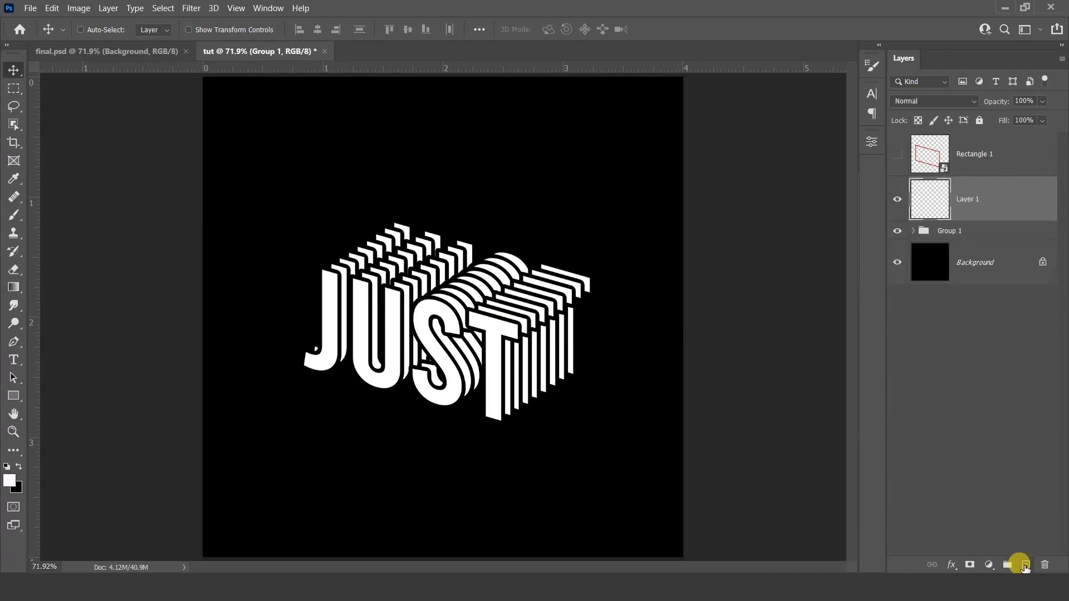
Rename the new empty layer as shadow and clip it to the group of JUST layers
key("Return")
right_click(961, 201)
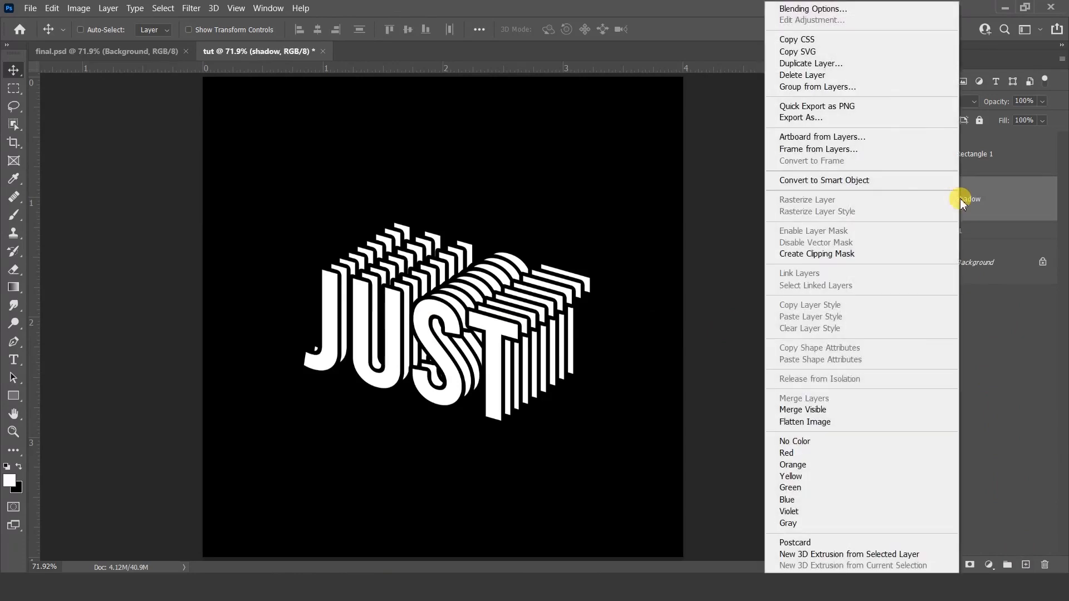
left_click(836, 253)
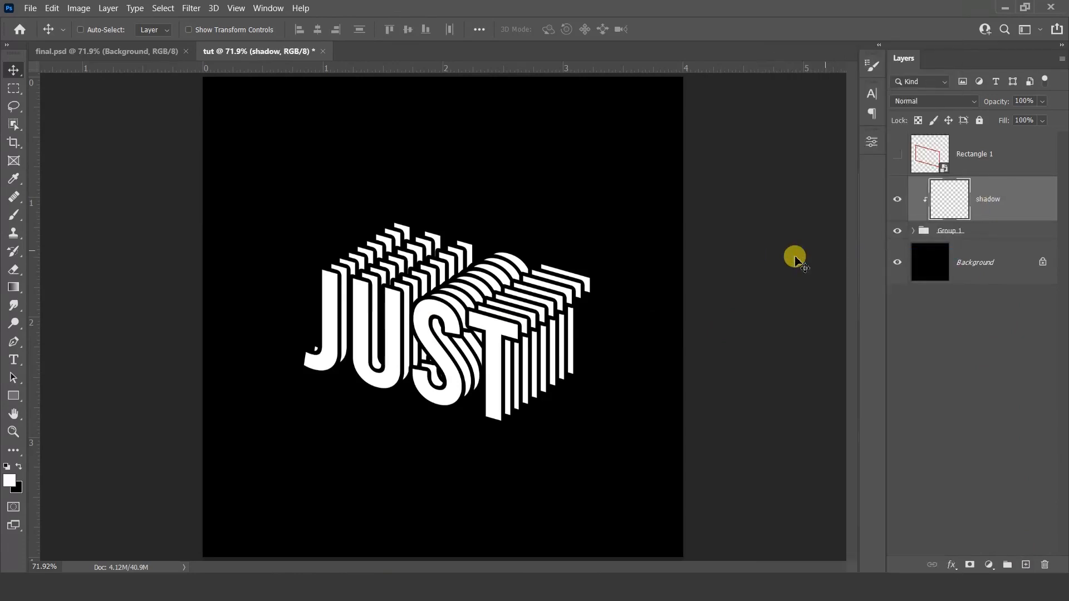
Draw a black-to-transparent linear gradient on the shadow layer to fade the rear JUST copies, and nudge it slightly into place
left_click(15, 285)
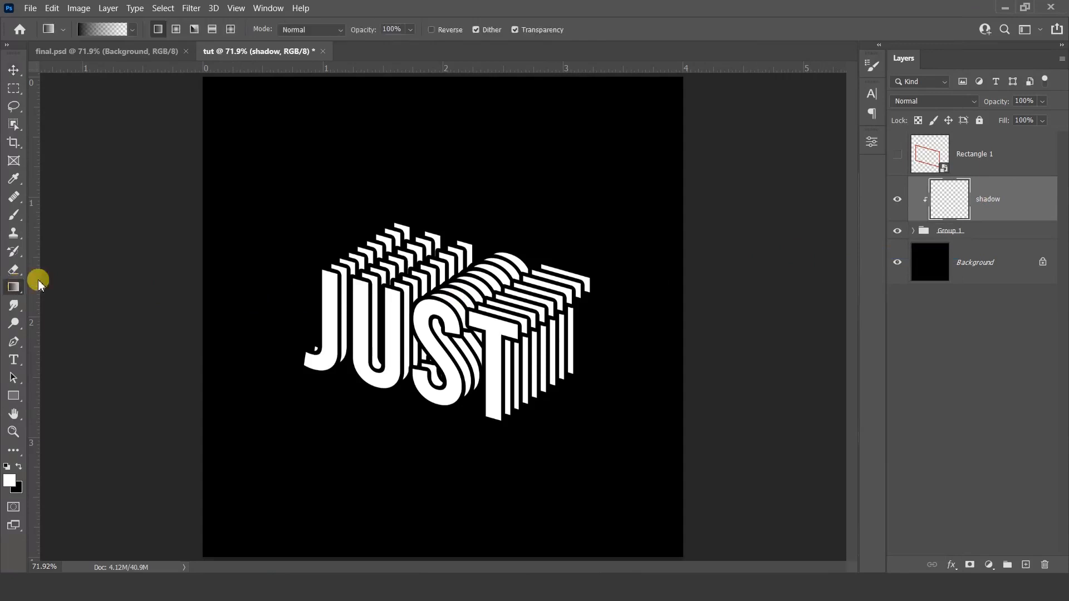
left_click(110, 28)
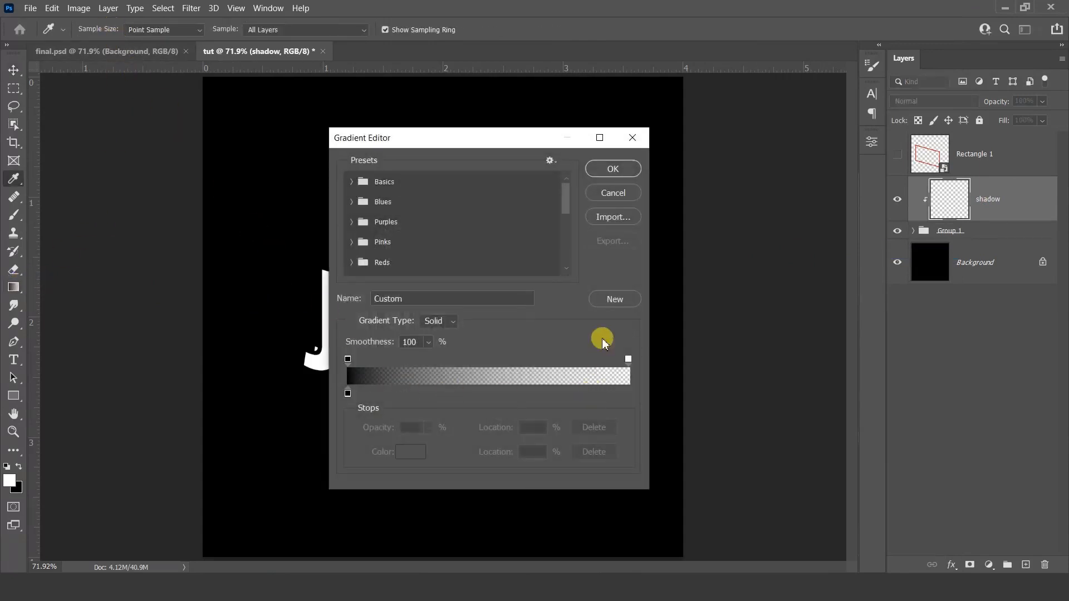
left_click(612, 168)
left_click_drag(493, 214, 455, 328)
left_click_drag(466, 227, 447, 314)
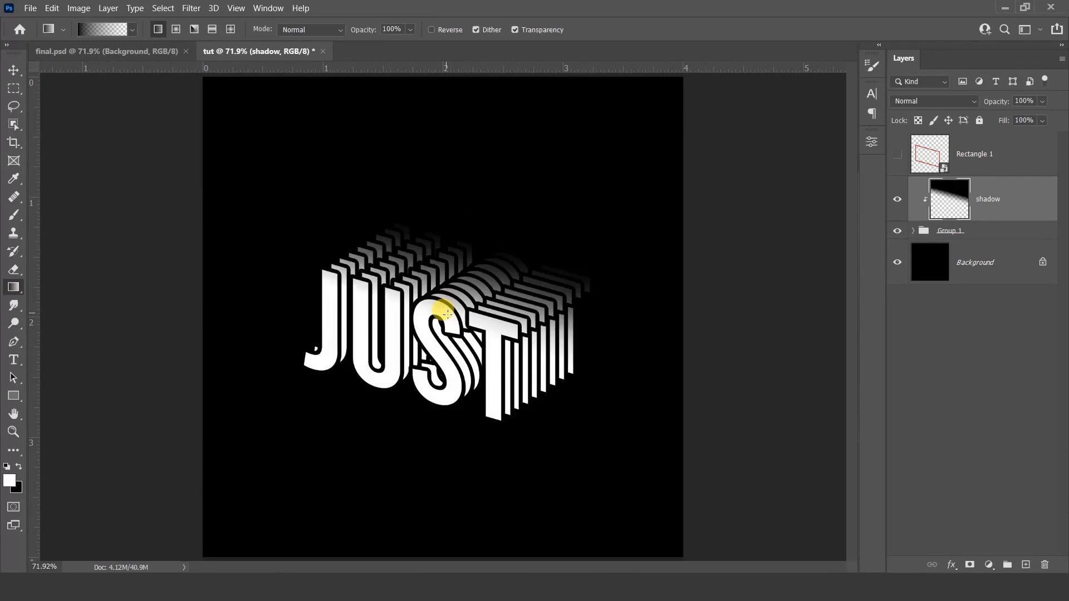
key("v")
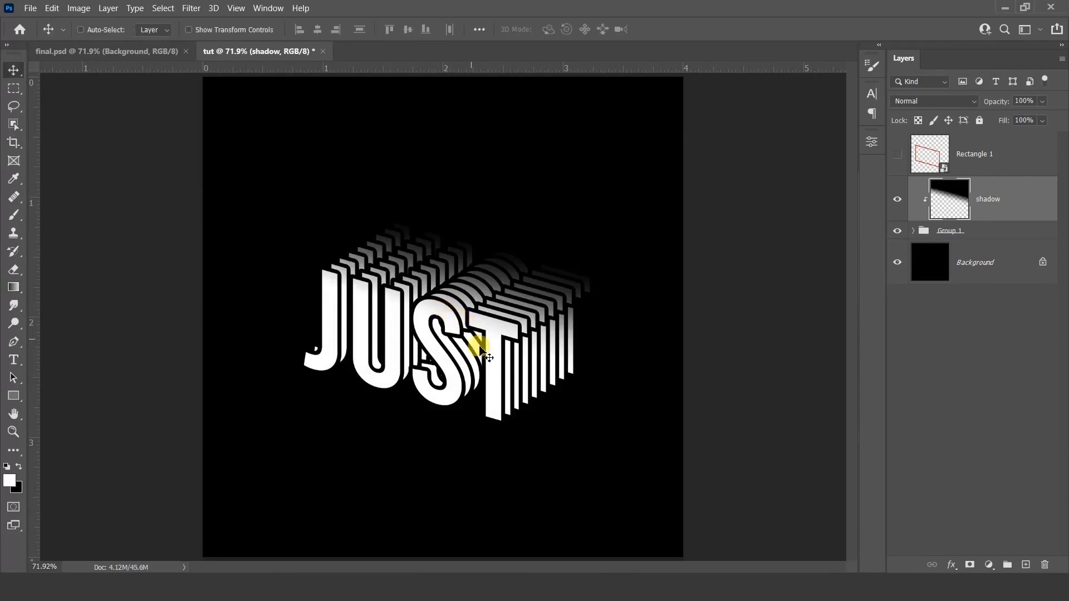
left_click_drag(536, 236, 540, 237)
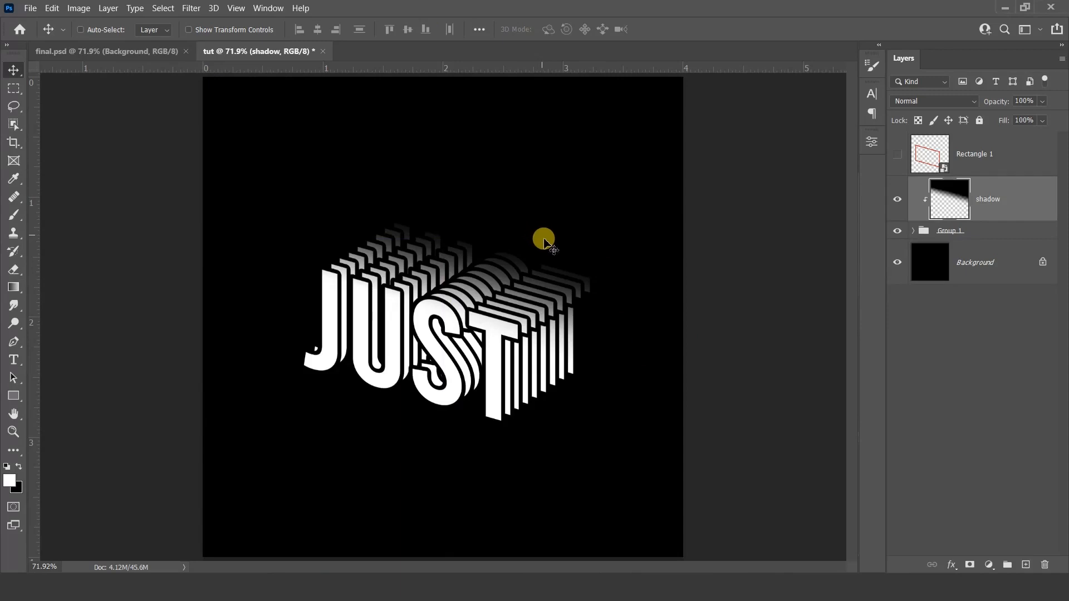
Show the red-orange rectangle frame again and move it slightly up and right over the text
left_click(896, 153)
left_click(995, 159)
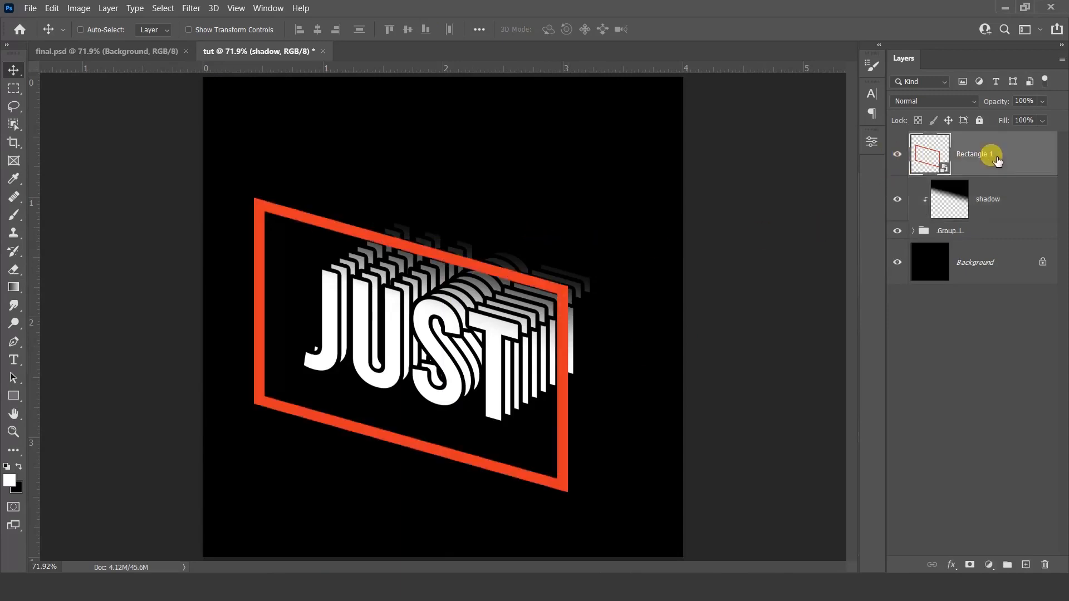
left_click_drag(564, 388, 573, 390)
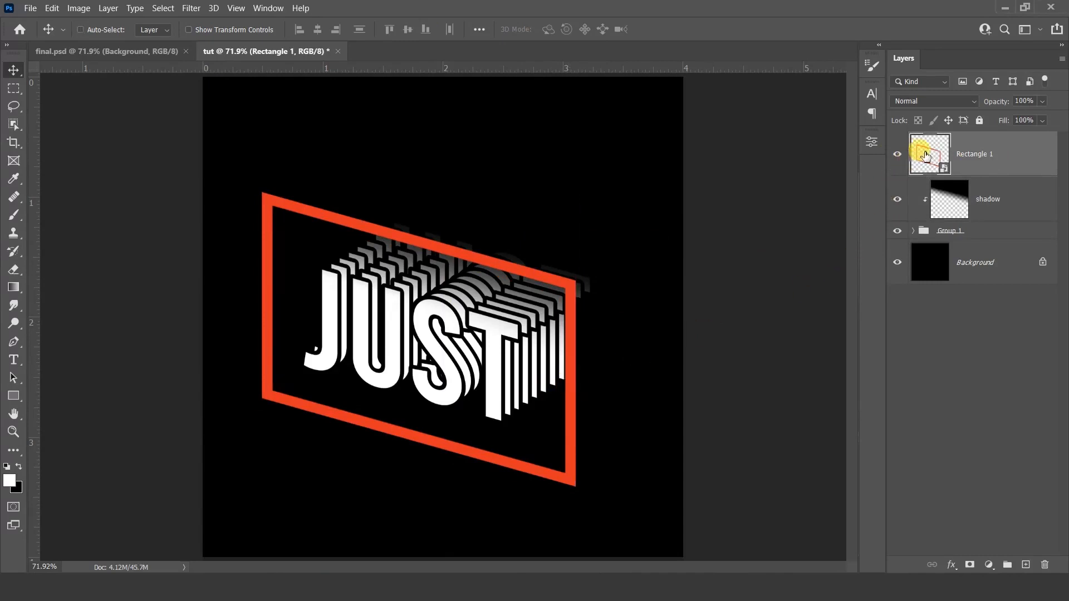
Duplicate the rectangle frame beneath the text group and offset the copy up and right as a rear frame
left_click_drag(973, 157, 972, 250)
left_click_drag(481, 366, 532, 329)
key("Up")
key("Up")
key("Up")
key("Up")
key("Up")
key("Up")
key("Up")
key("Up")
key("Up")
key("Up")
key("Up")
key("Up")
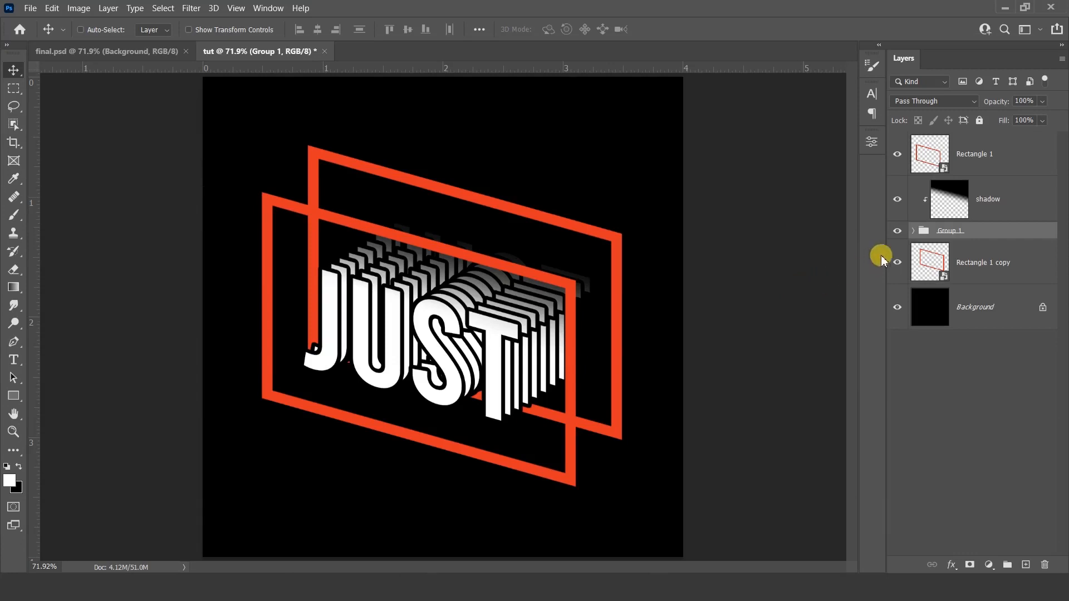
Open the contents of the front JUST smart object in the group and replace its text with BOSS
left_click(913, 231)
left_click(953, 265)
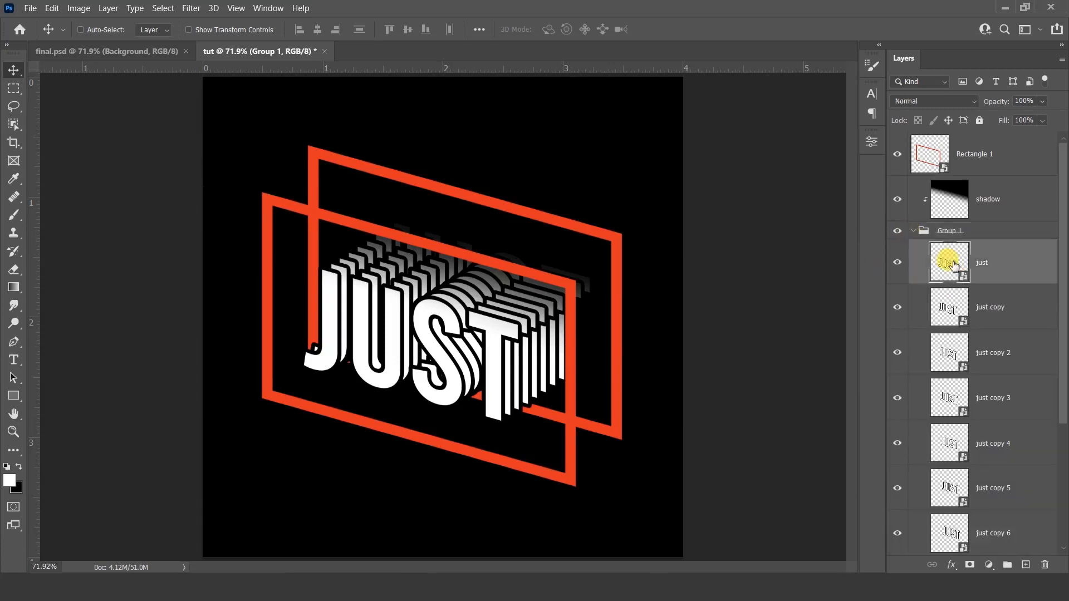
double_click(952, 265)
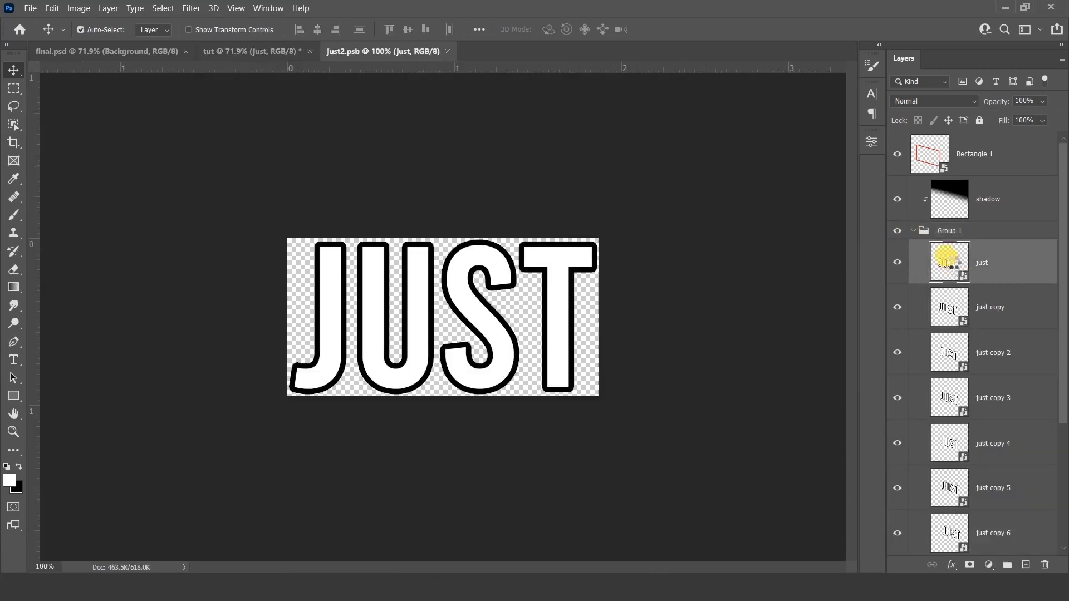
key("t")
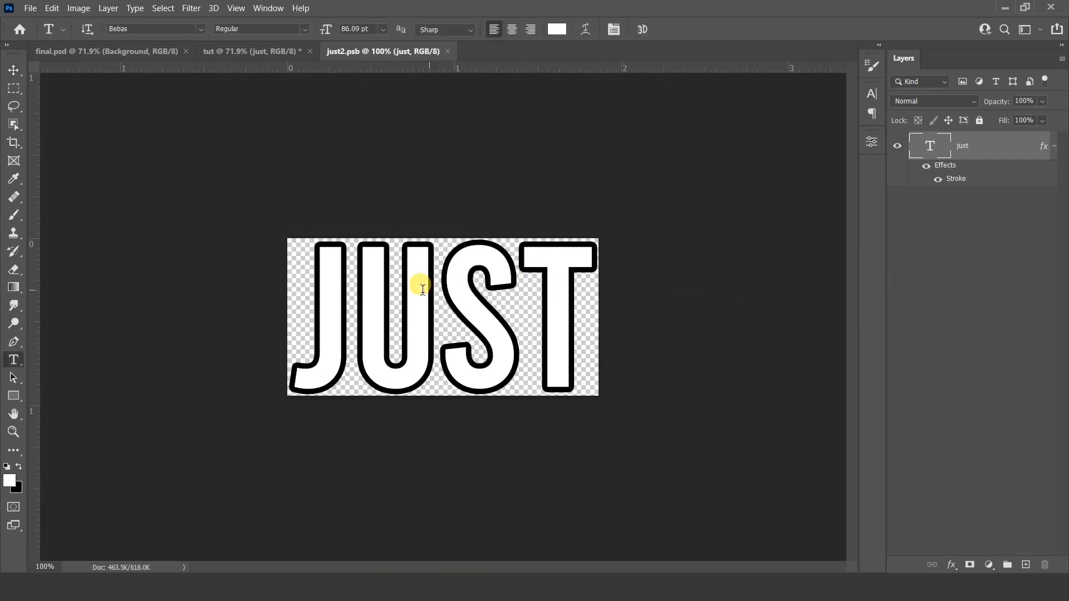
left_click_drag(314, 287, 607, 282)
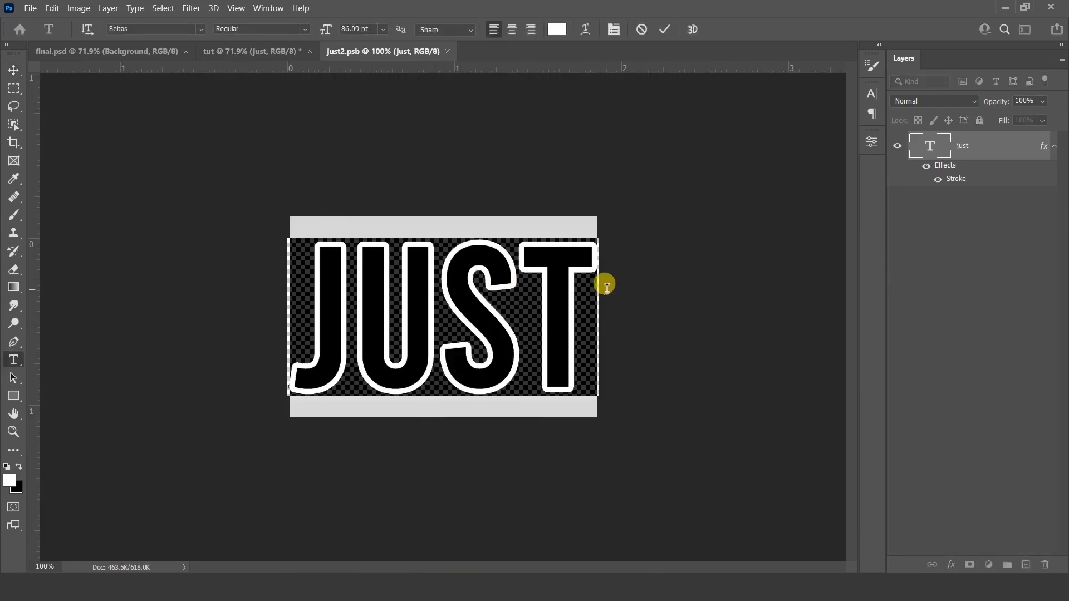
type("BOSS")
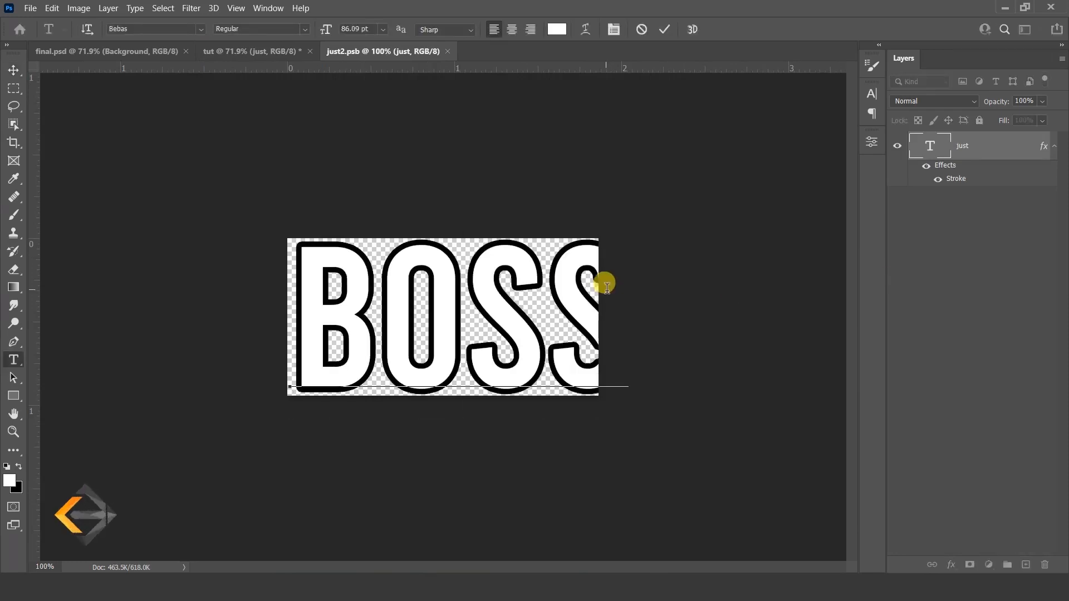
left_click(664, 29)
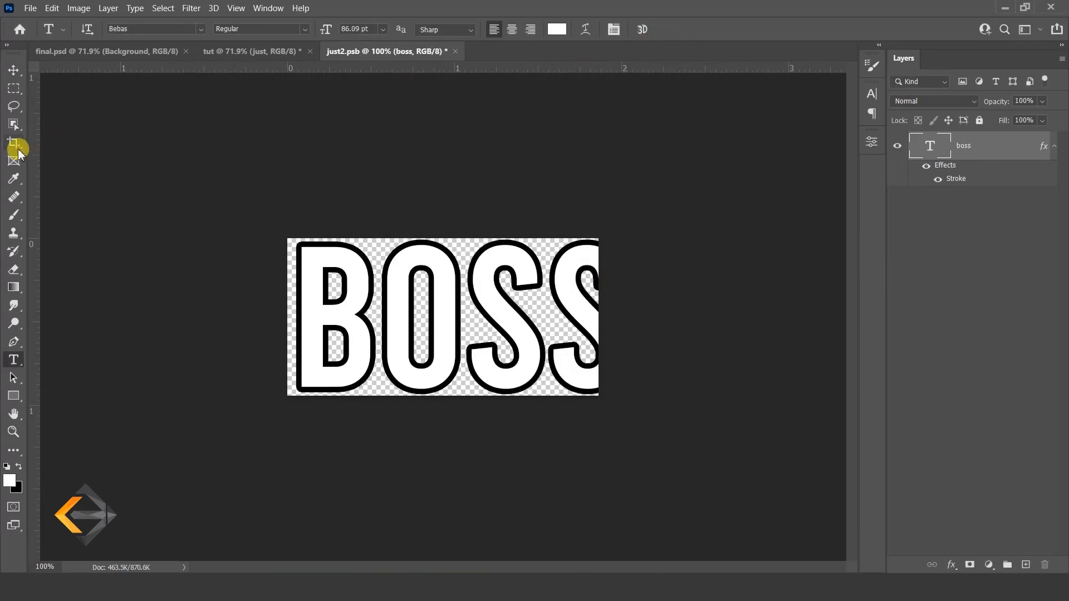
Widen the smart object's canvas on both sides to fit the whole word BOSS, and save it to update the tut document
left_click(15, 144)
left_click_drag(599, 315, 618, 317)
key("Return")
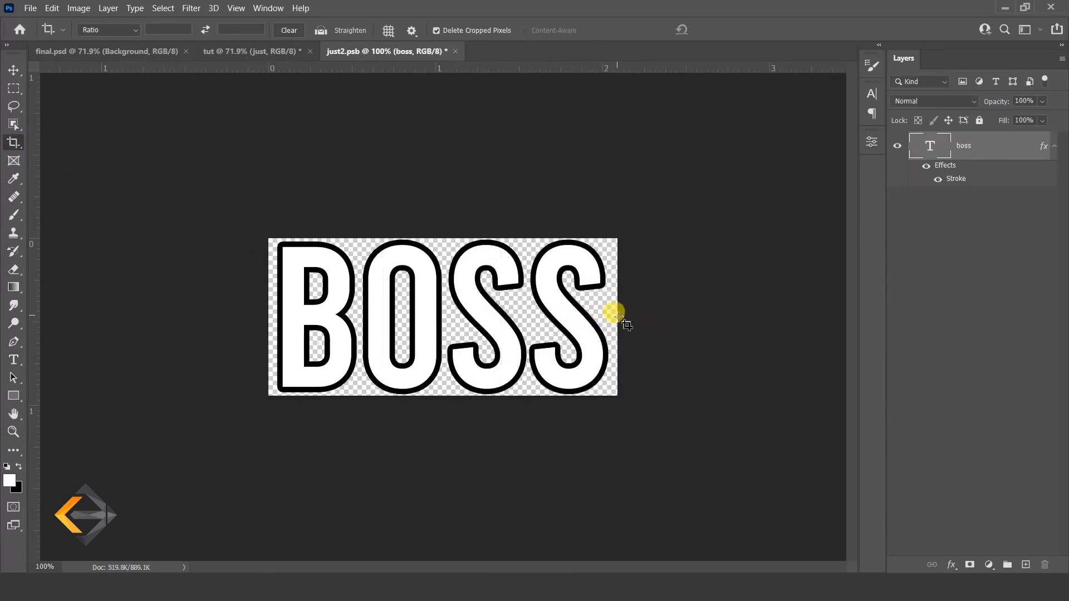
key("ctrl+s")
key("v")
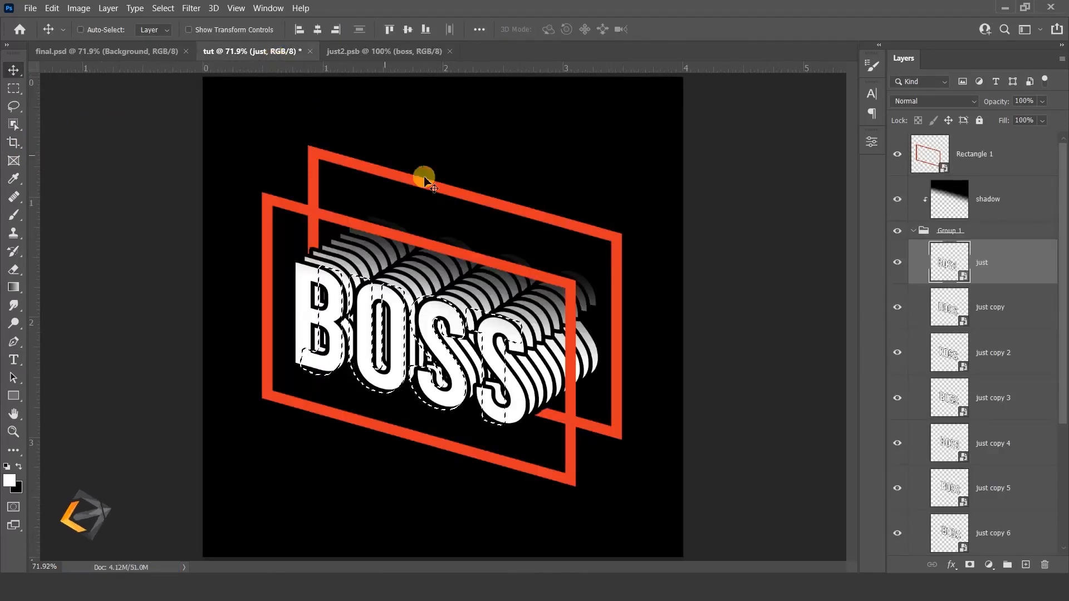
left_click(680, 255)
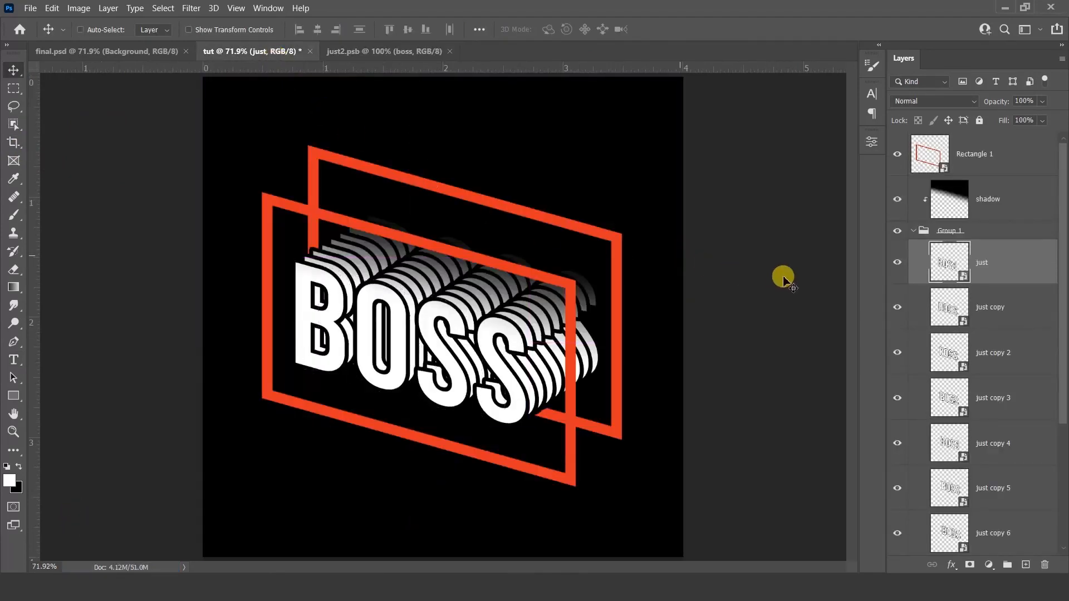